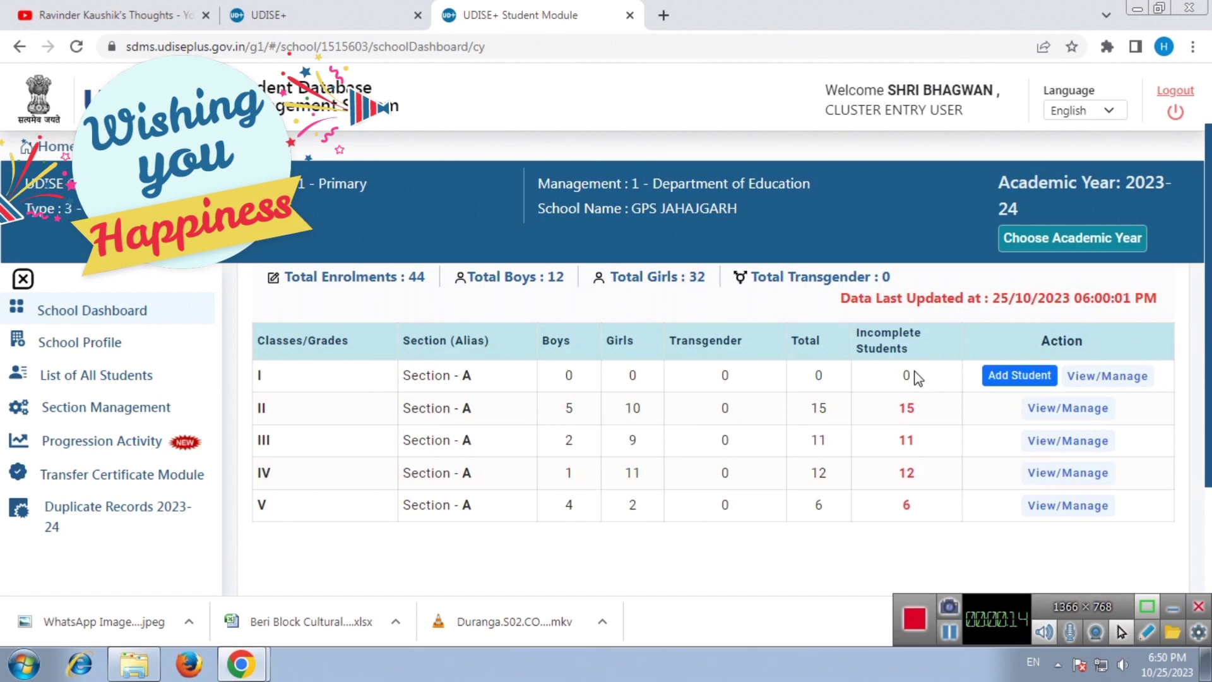
# Step: Review the incomplete student figures for classes II to V on the school dashboard
pyautogui.doubleClick(906, 408)
pyautogui.doubleClick(890, 438)
pyautogui.doubleClick(926, 474)
pyautogui.doubleClick(896, 508)
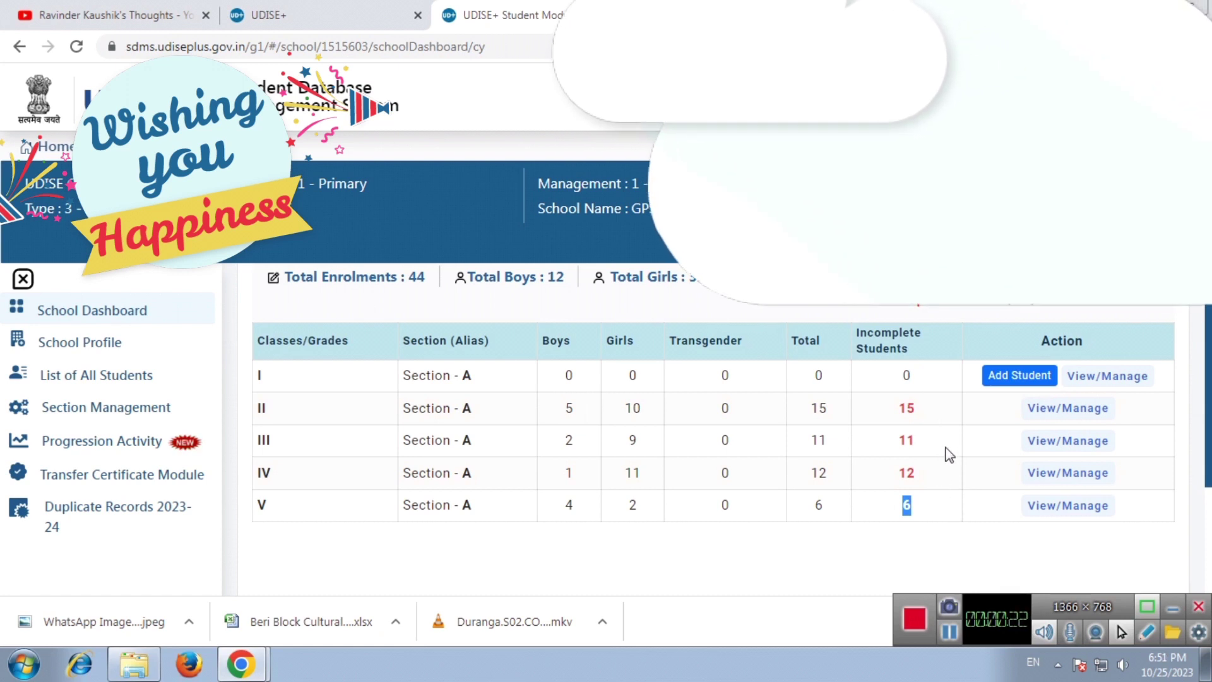
# Step: Try to add a student to class I, section A, and to manage the class II students
pyautogui.moveTo(261, 375); pyautogui.dragTo(560, 374)
pyautogui.moveTo(843, 372); pyautogui.dragTo(909, 375)
pyautogui.click(1000, 376)
pyautogui.moveTo(424, 347); pyautogui.dragTo(613, 349)
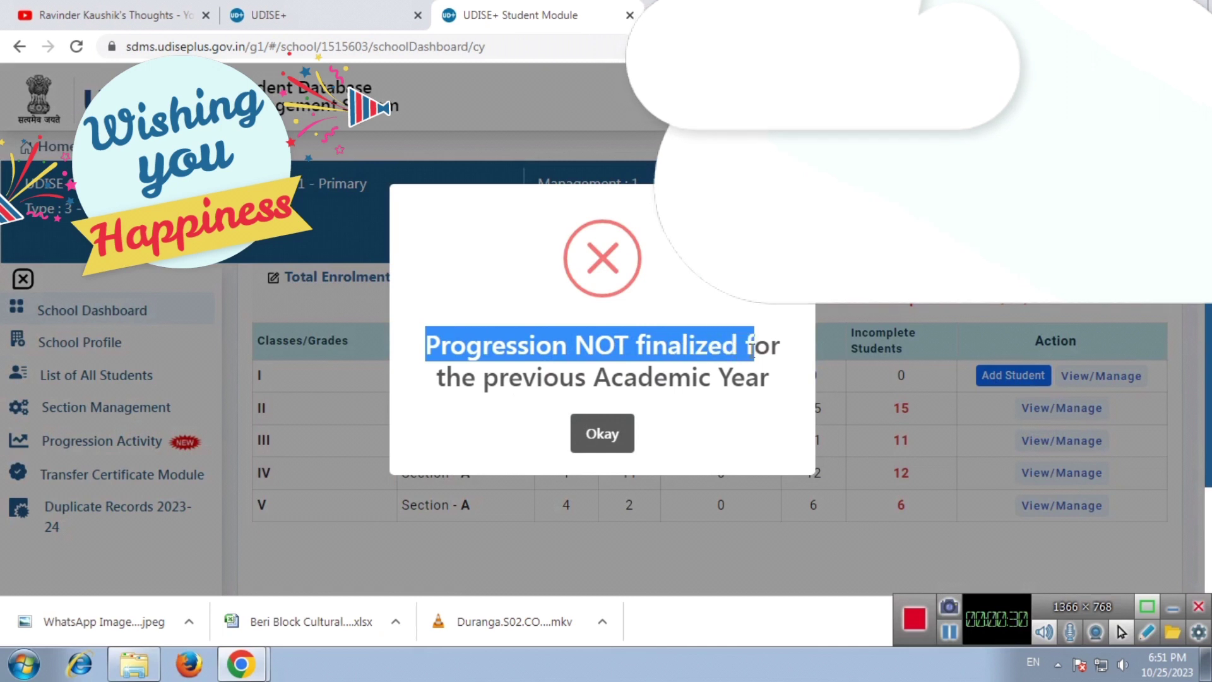
pyautogui.moveTo(753, 346); pyautogui.dragTo(758, 366)
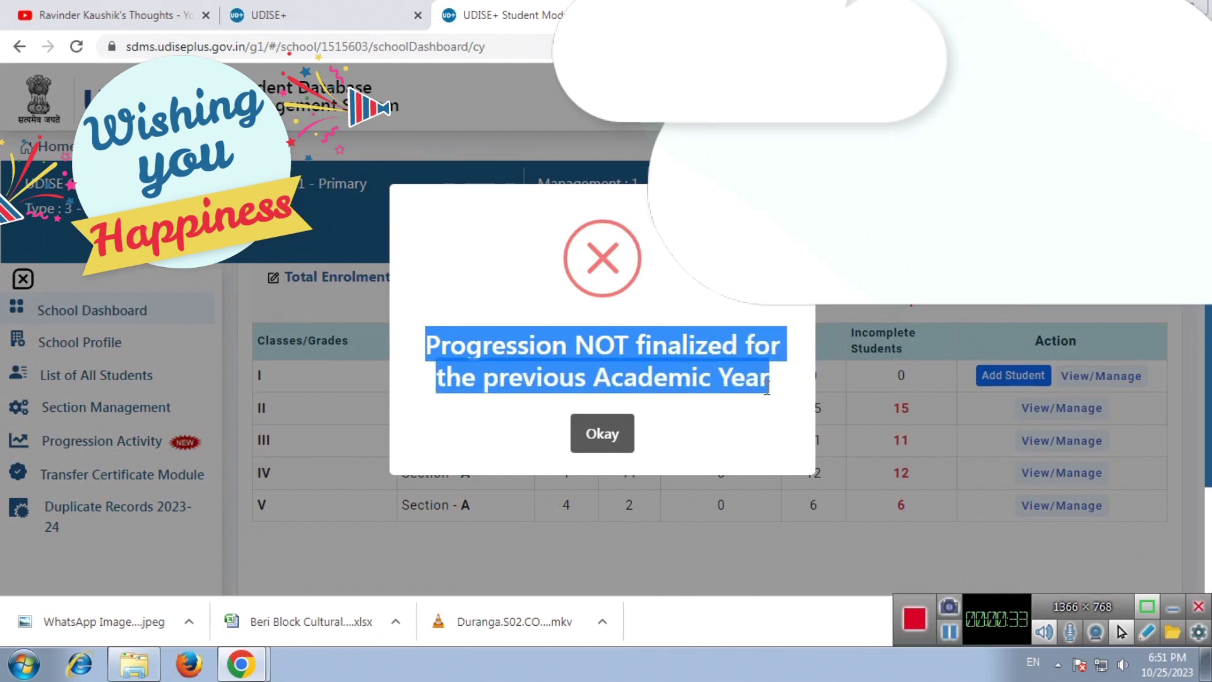
pyautogui.click(636, 392)
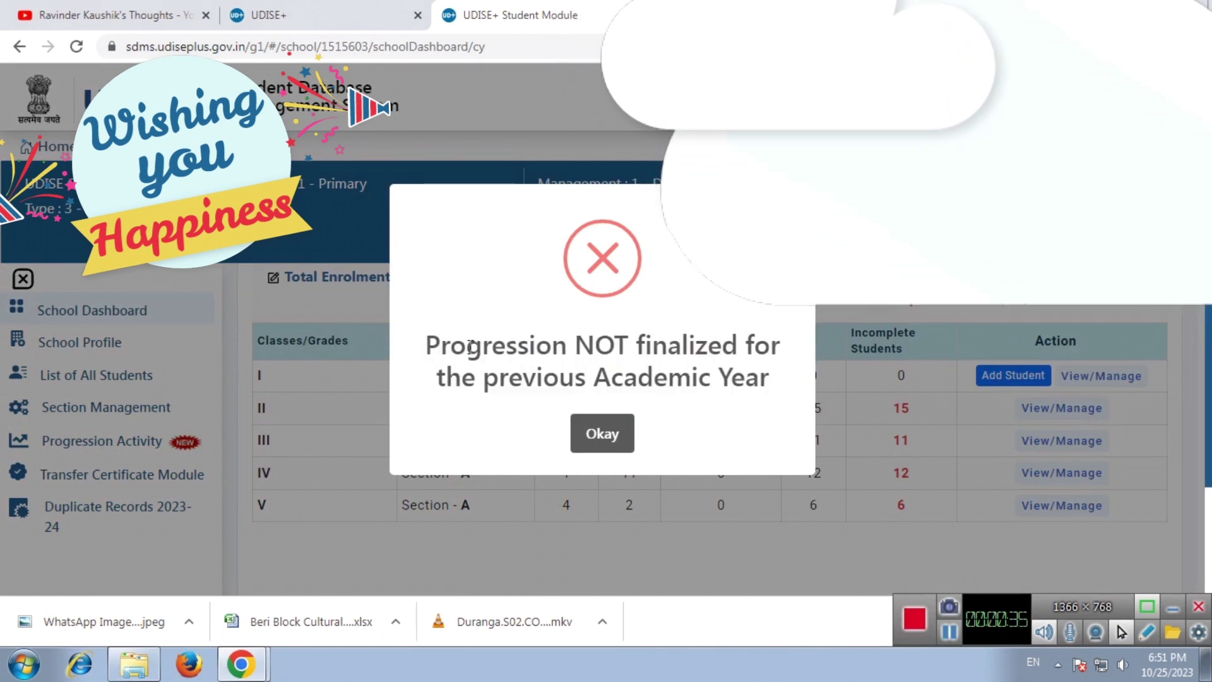
pyautogui.moveTo(439, 344); pyautogui.dragTo(758, 377)
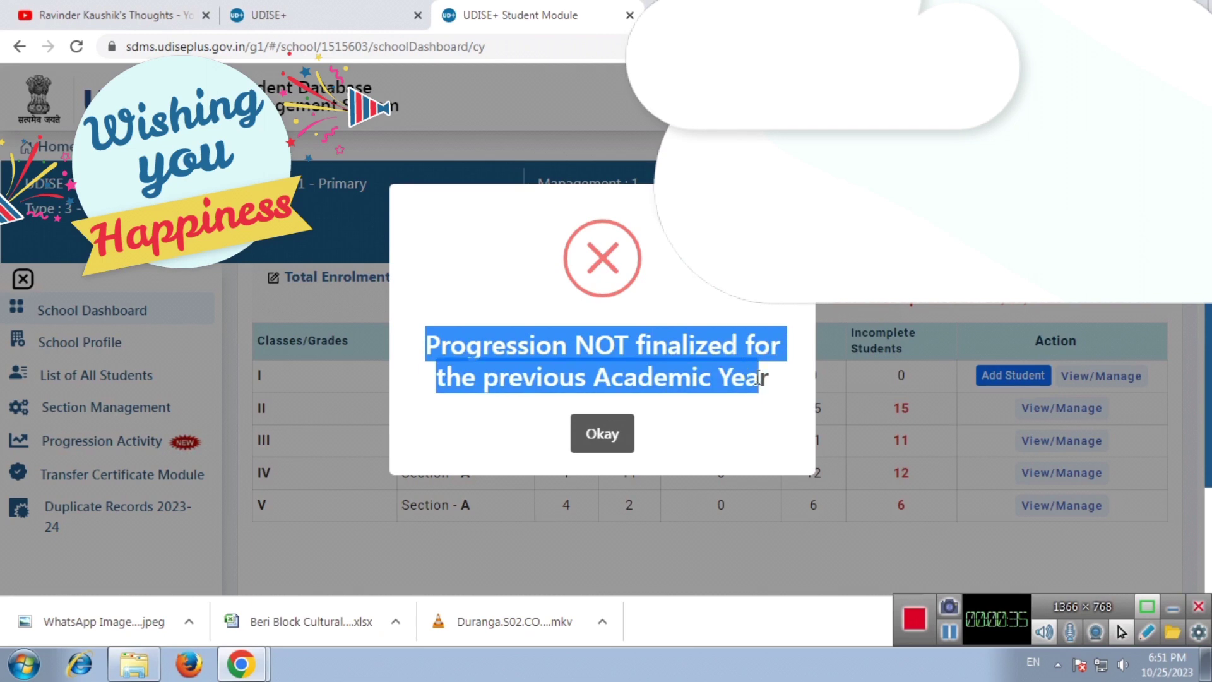
pyautogui.click(607, 437)
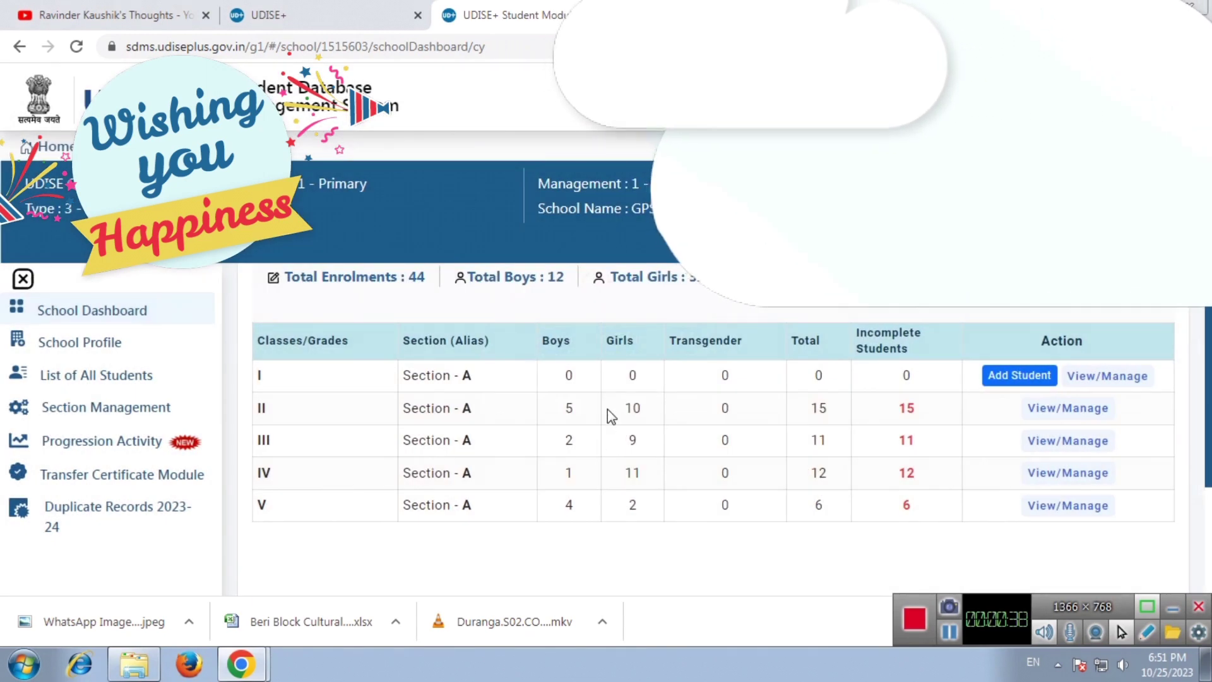
pyautogui.click(1045, 411)
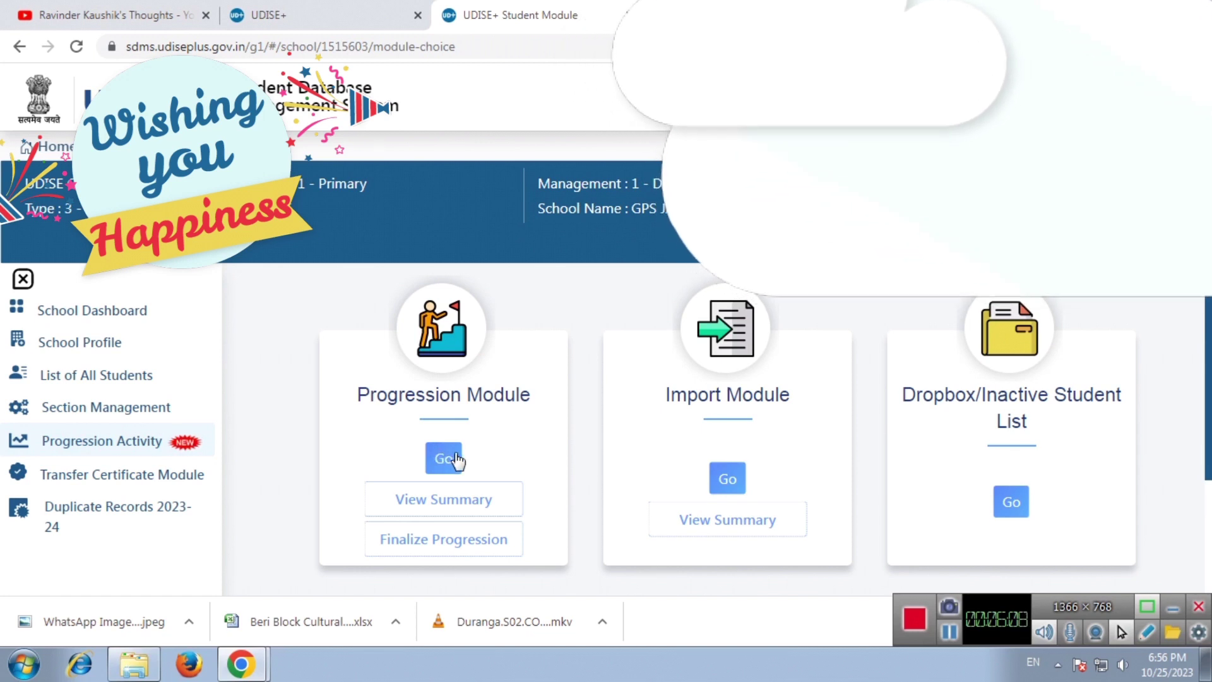
# Step: Open the Progression Module and check the promotion list of class II, section A, through to its end
pyautogui.click(444, 459)
pyautogui.click(390, 376)
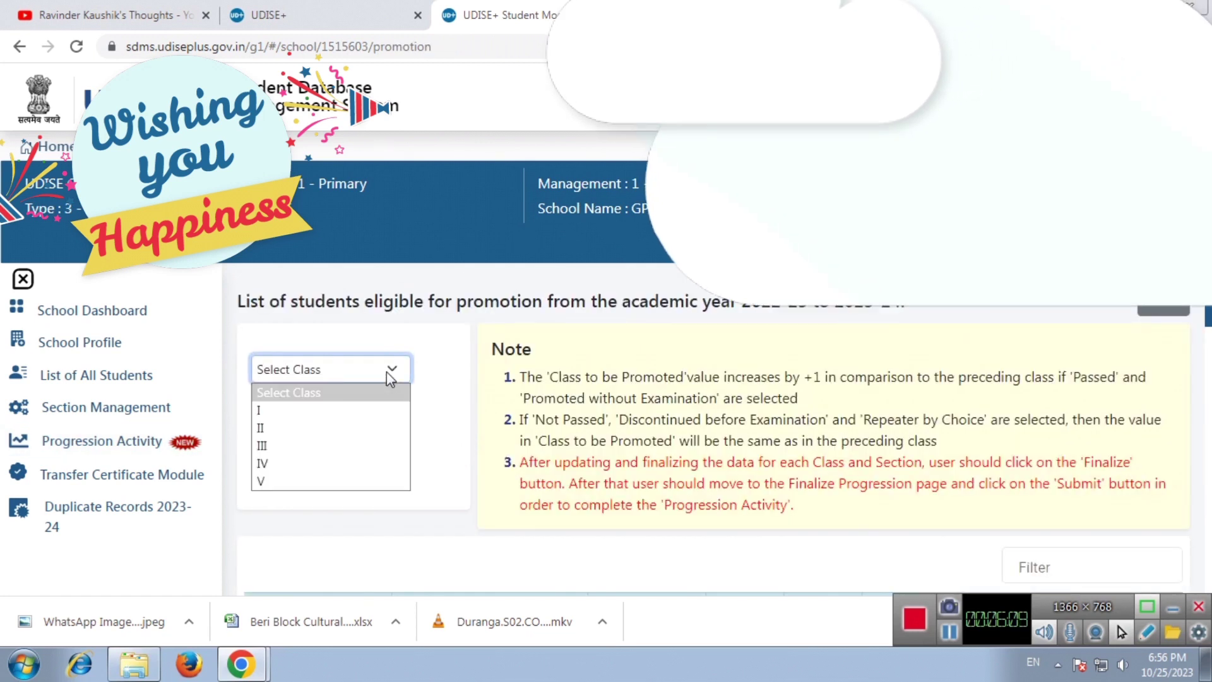
pyautogui.click(350, 428)
pyautogui.click(335, 404)
pyautogui.click(320, 445)
pyautogui.click(281, 445)
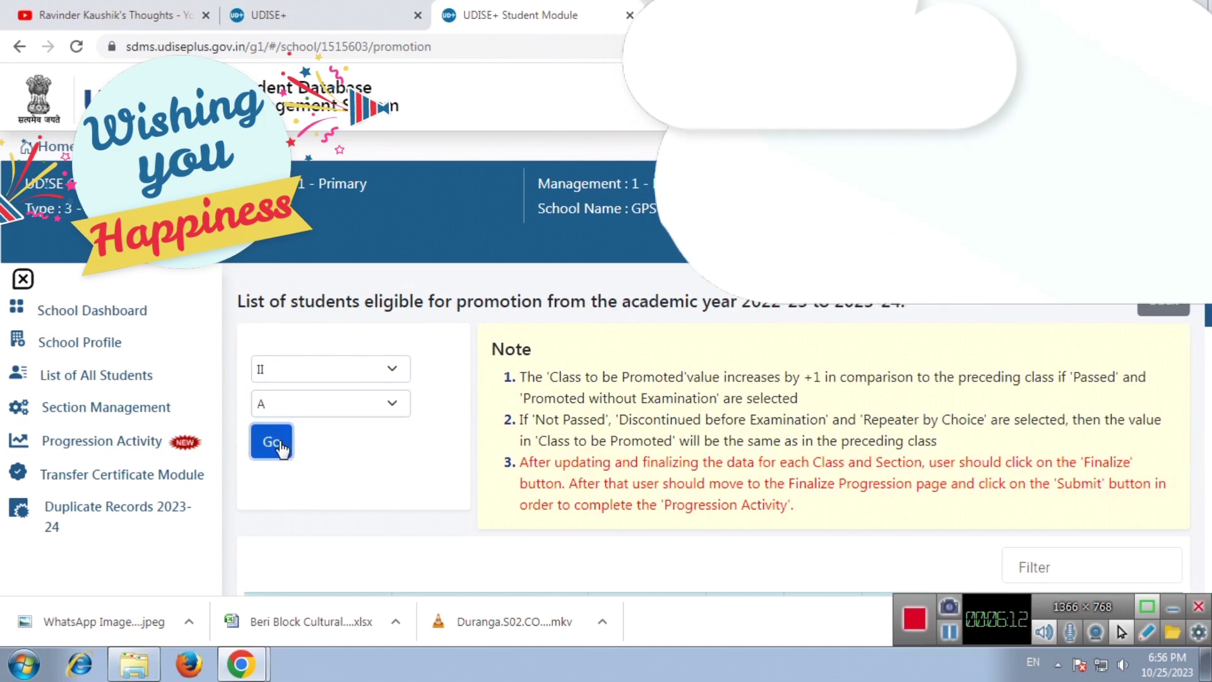
pyautogui.scroll(-10, 656, 436)
pyautogui.scroll(-10, 820, 410)
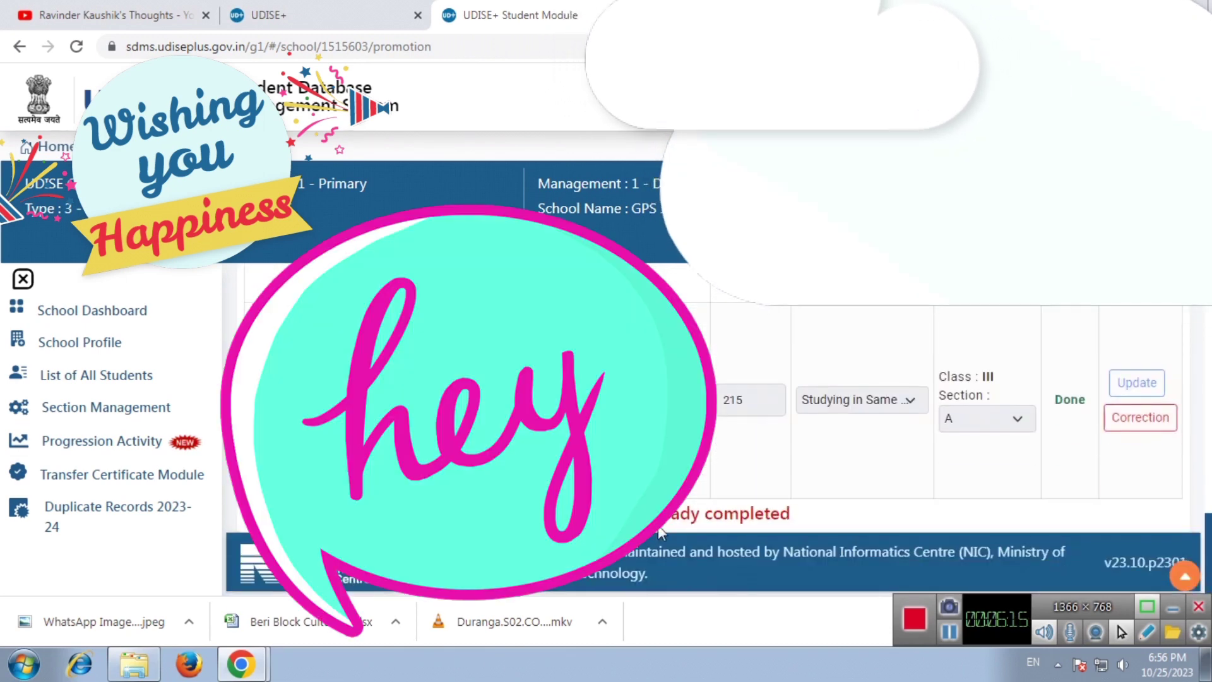
# Step: Load the promotion list of class I, section A, and check its progression status down to the last student
pyautogui.scroll(10, 784, 524)
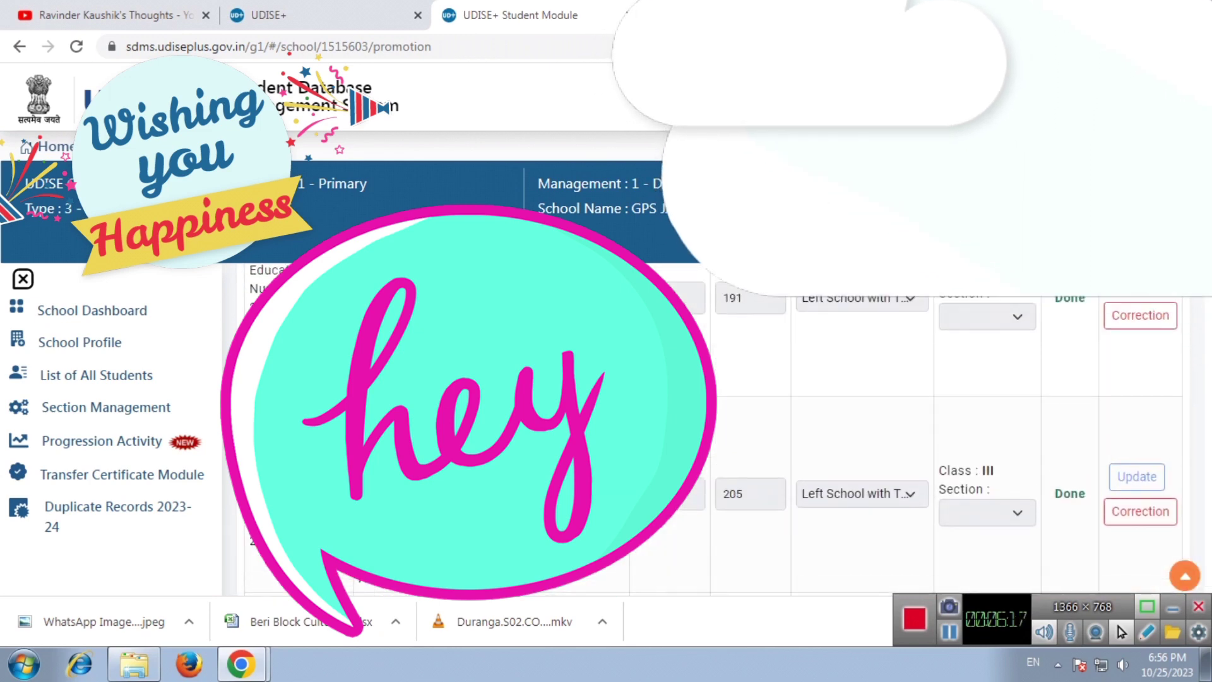
pyautogui.scroll(10, 344, 400)
pyautogui.click(334, 369)
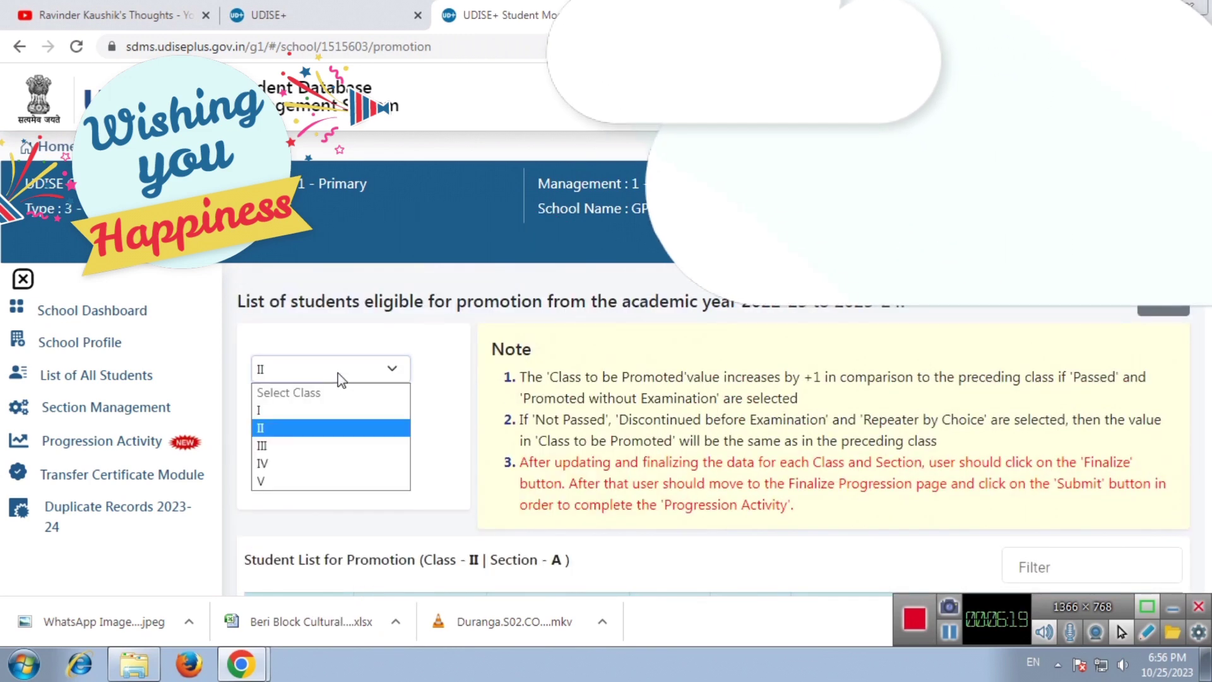
pyautogui.click(297, 408)
pyautogui.click(284, 404)
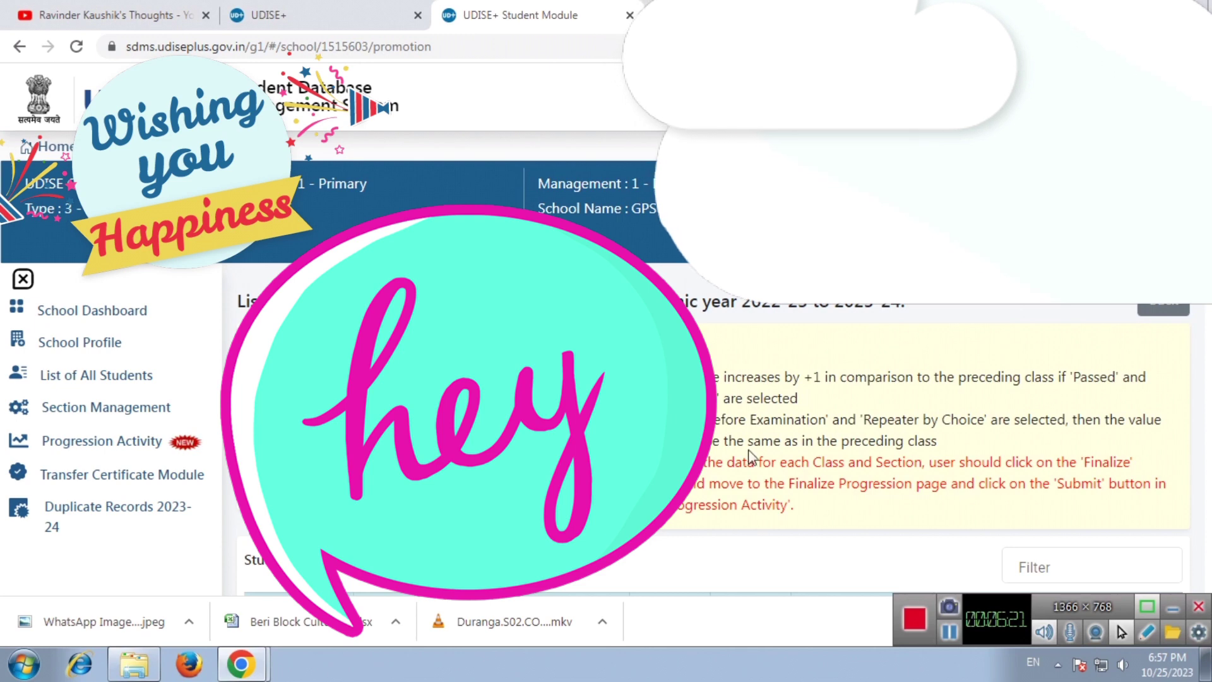
pyautogui.scroll(-15, 714, 429)
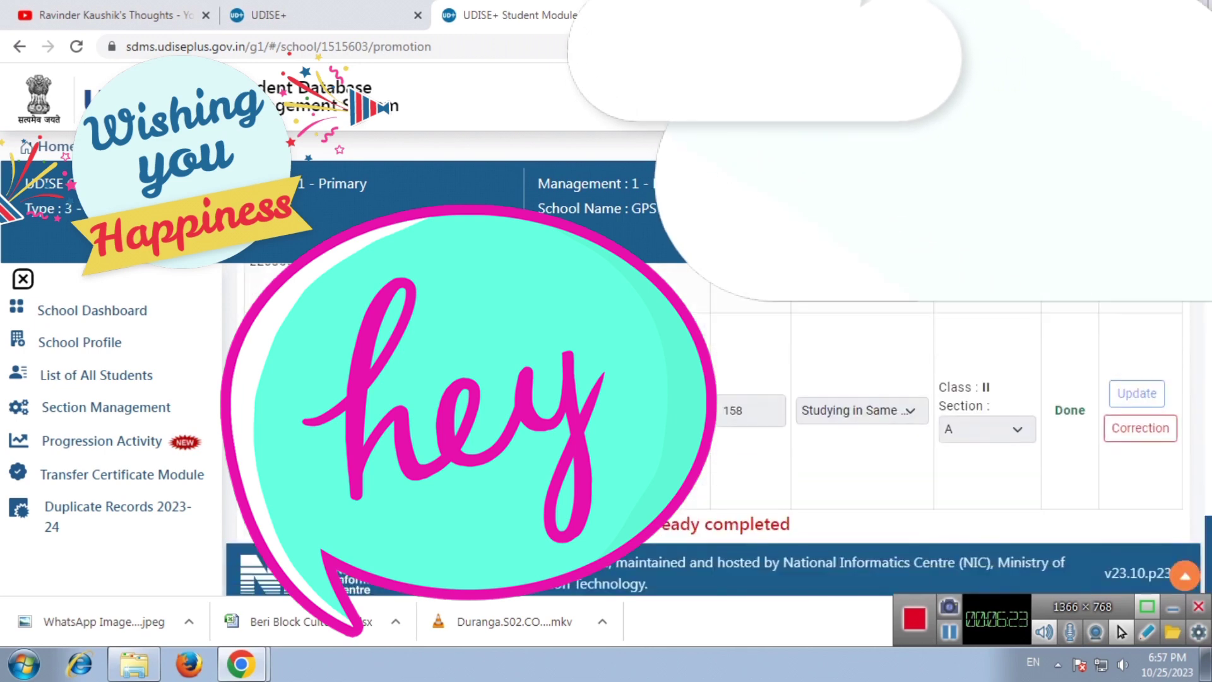
pyautogui.scroll(-5, 714, 429)
# Step: Check the section A promotion lists of classes III and IV through to their ends
pyautogui.scroll(10, 714, 430)
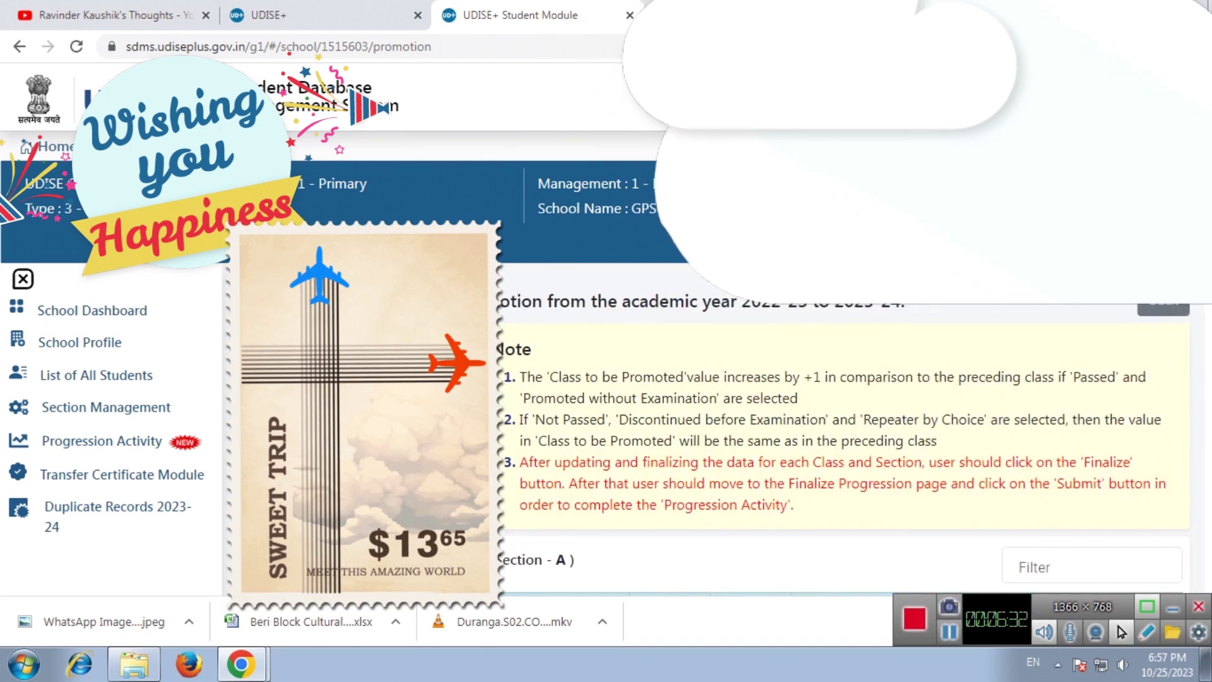
pyautogui.scroll(-10, 514, 400)
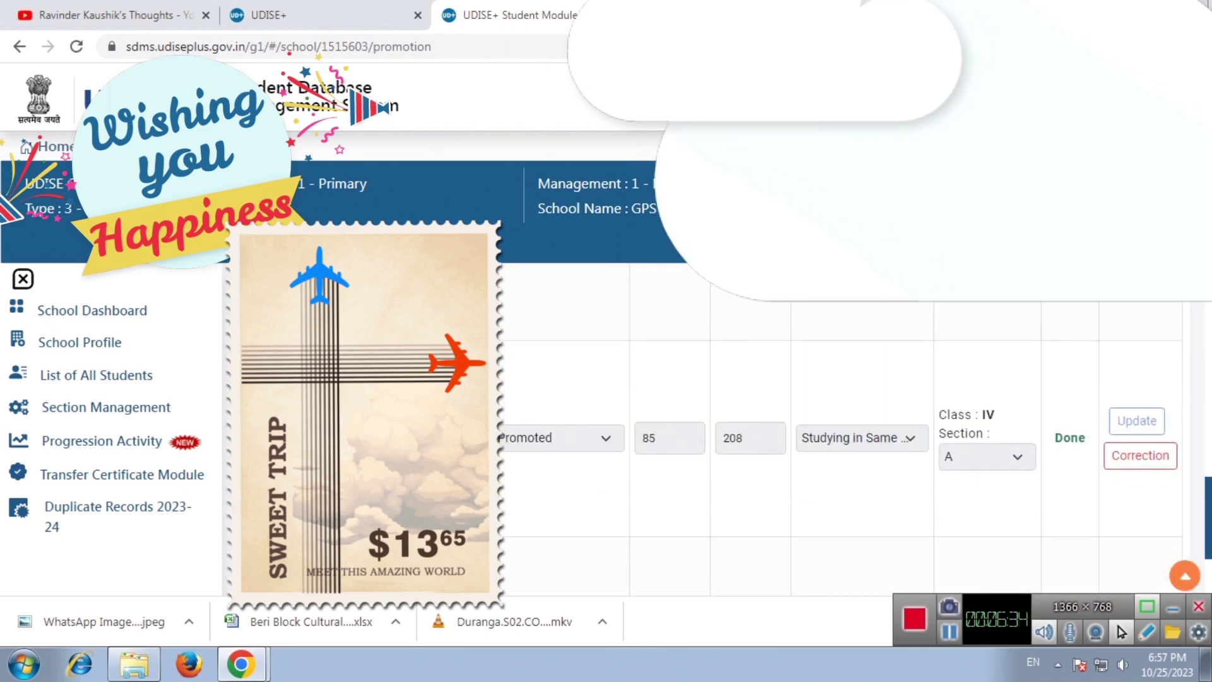
pyautogui.scroll(-2, 513, 400)
pyautogui.moveTo(498, 513); pyautogui.dragTo(714, 513)
pyautogui.scroll(12, 714, 514)
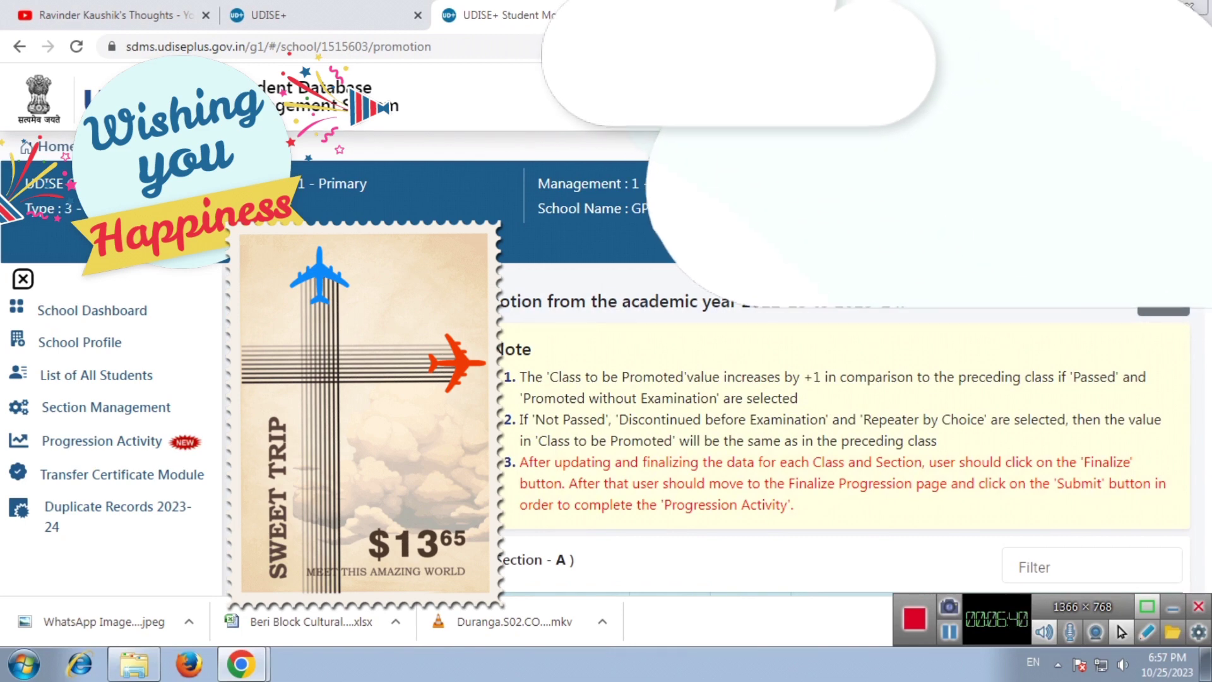
pyautogui.scroll(-12, 625, 470)
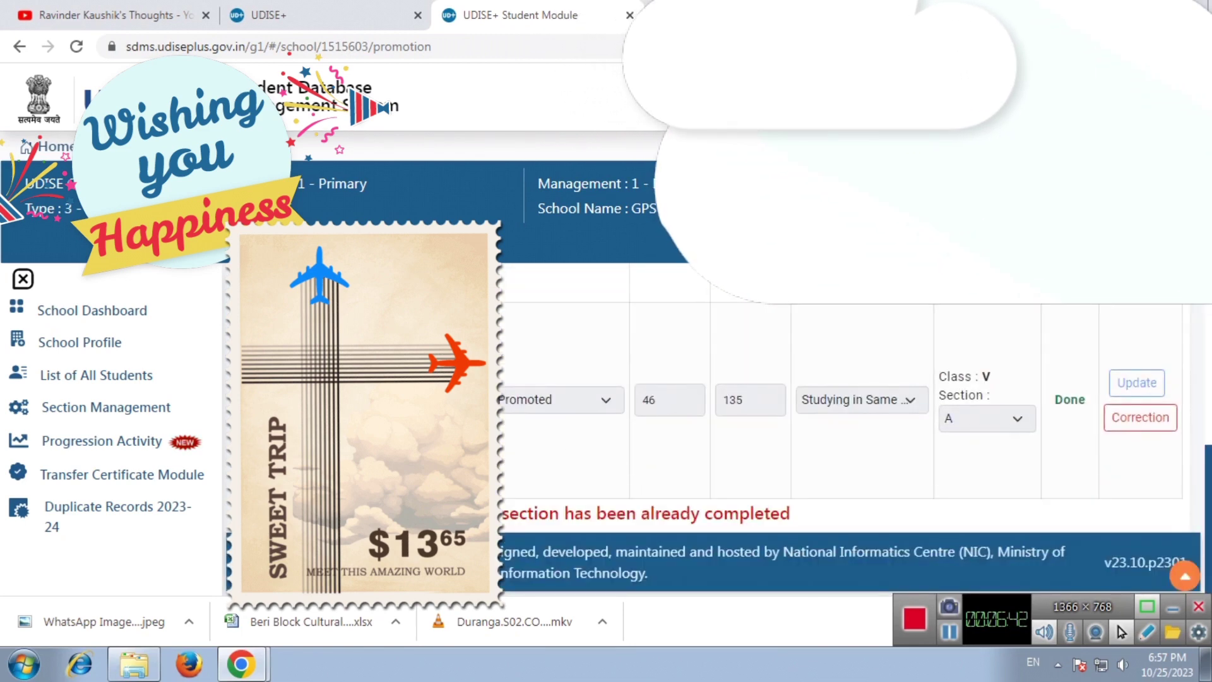
pyautogui.scroll(12, 324, 451)
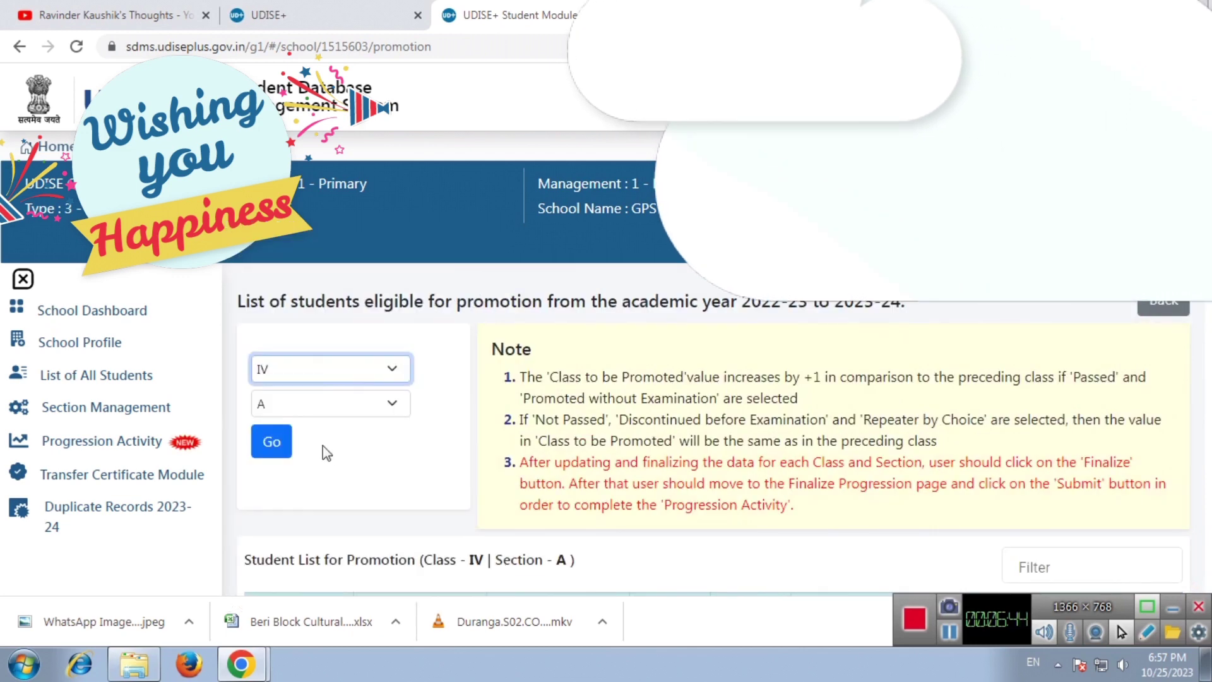
# Step: Return to the progression activity overview and review the Progression Module summary for students of classes I to V
pyautogui.hotkey('alt', 'Left')
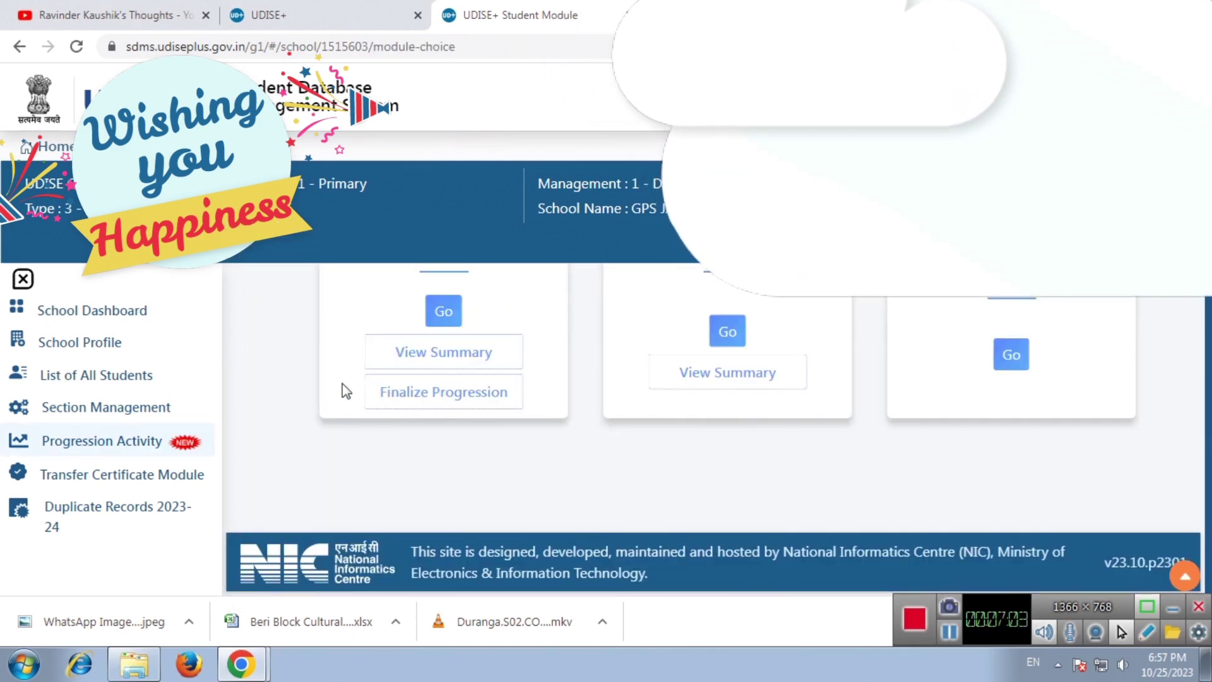
pyautogui.click(498, 364)
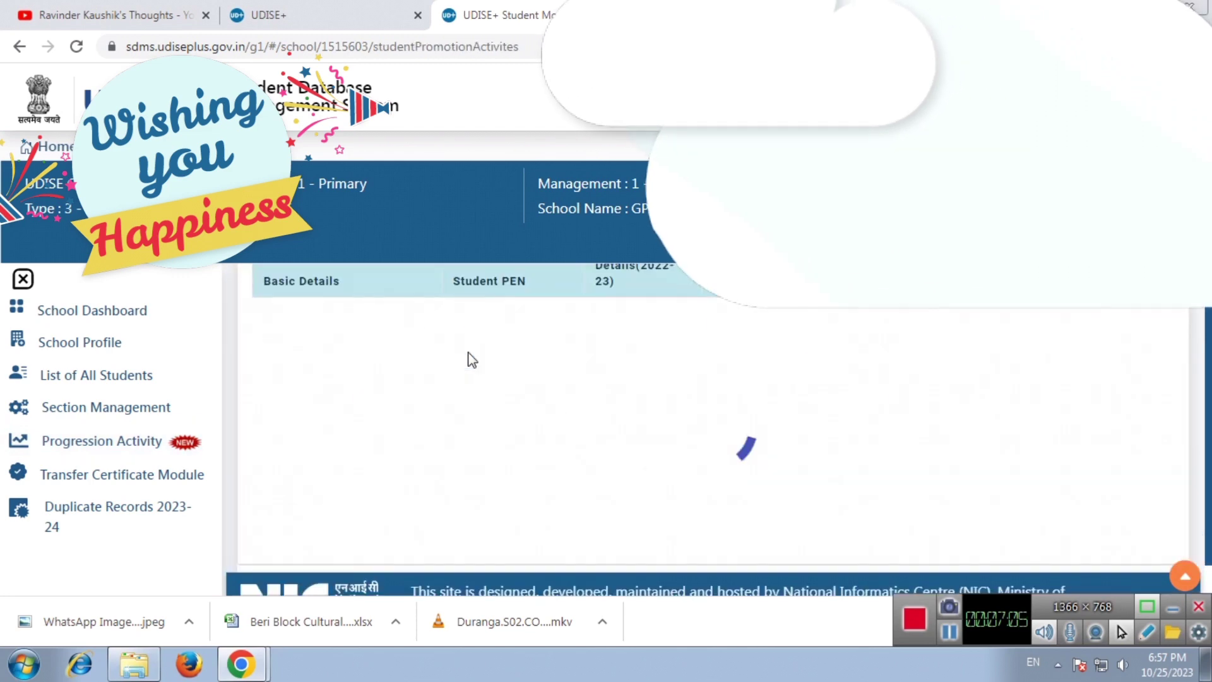
pyautogui.scroll(-5, 853, 411)
pyautogui.scroll(-6, 852, 411)
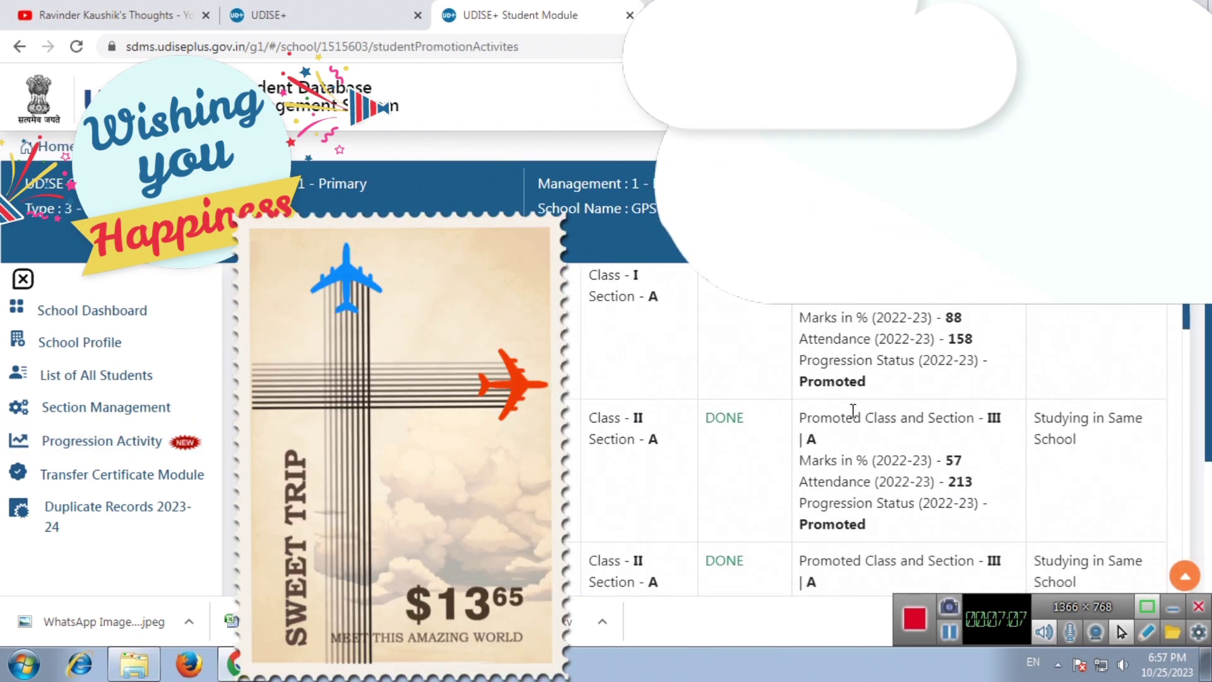
pyautogui.scroll(-8, 1136, 454)
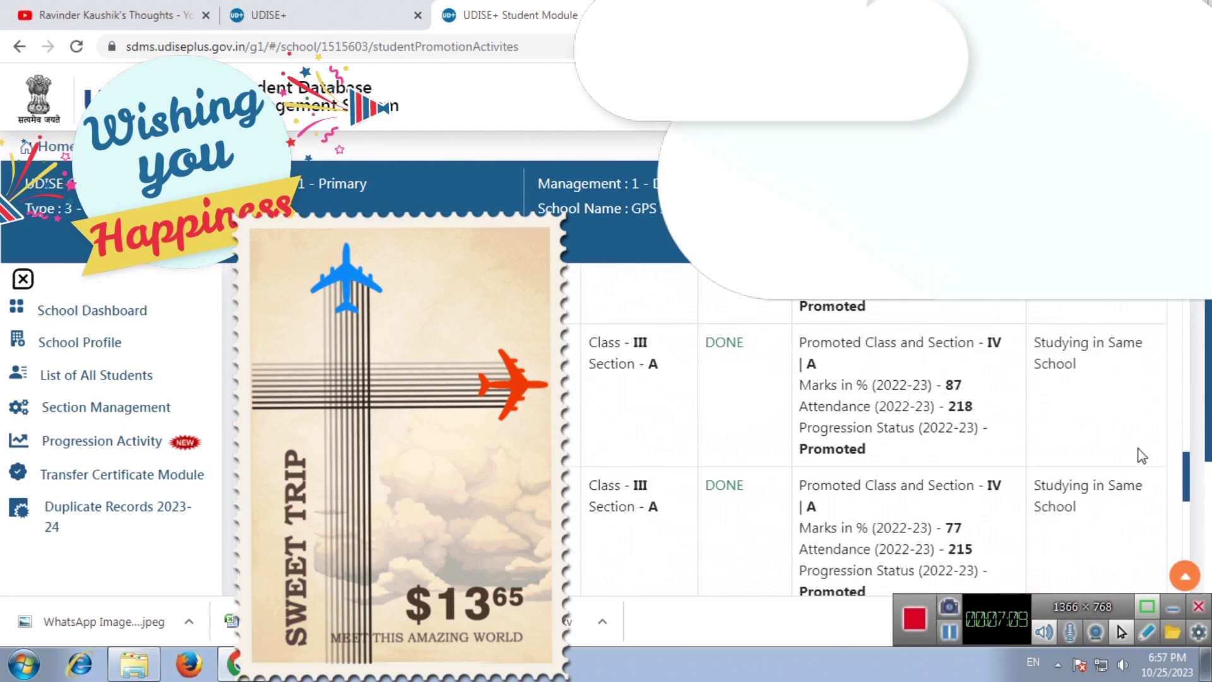
pyautogui.scroll(-5, 1140, 464)
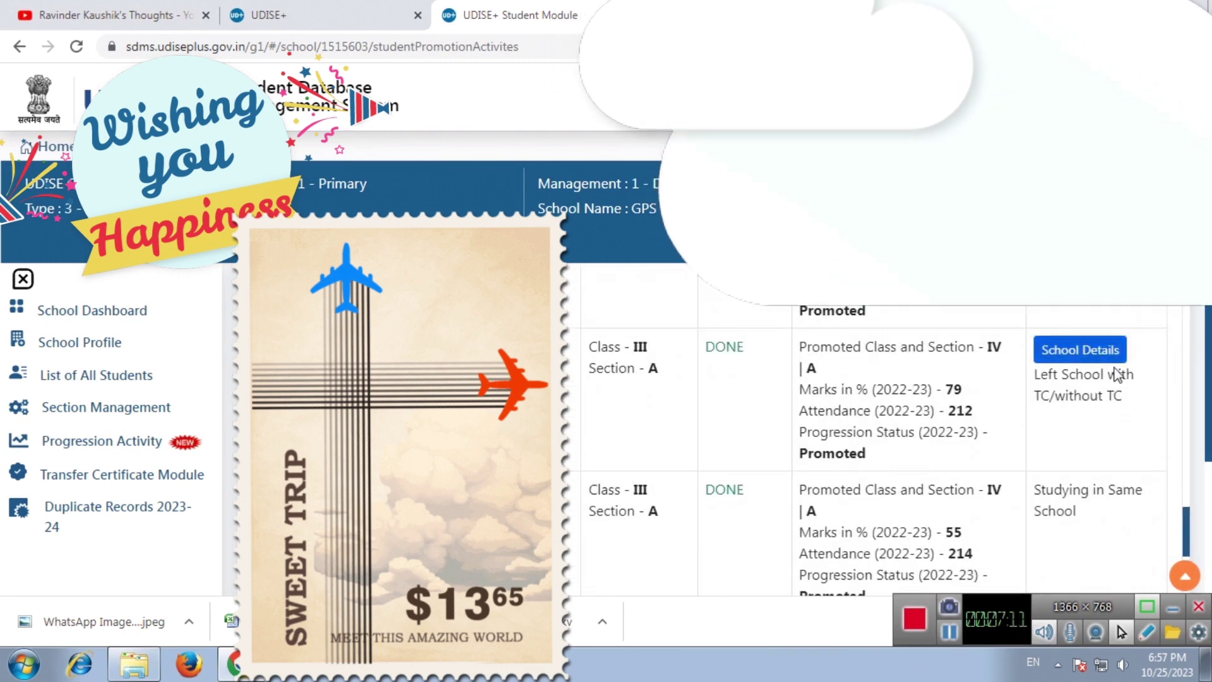
pyautogui.scroll(-10, 1090, 429)
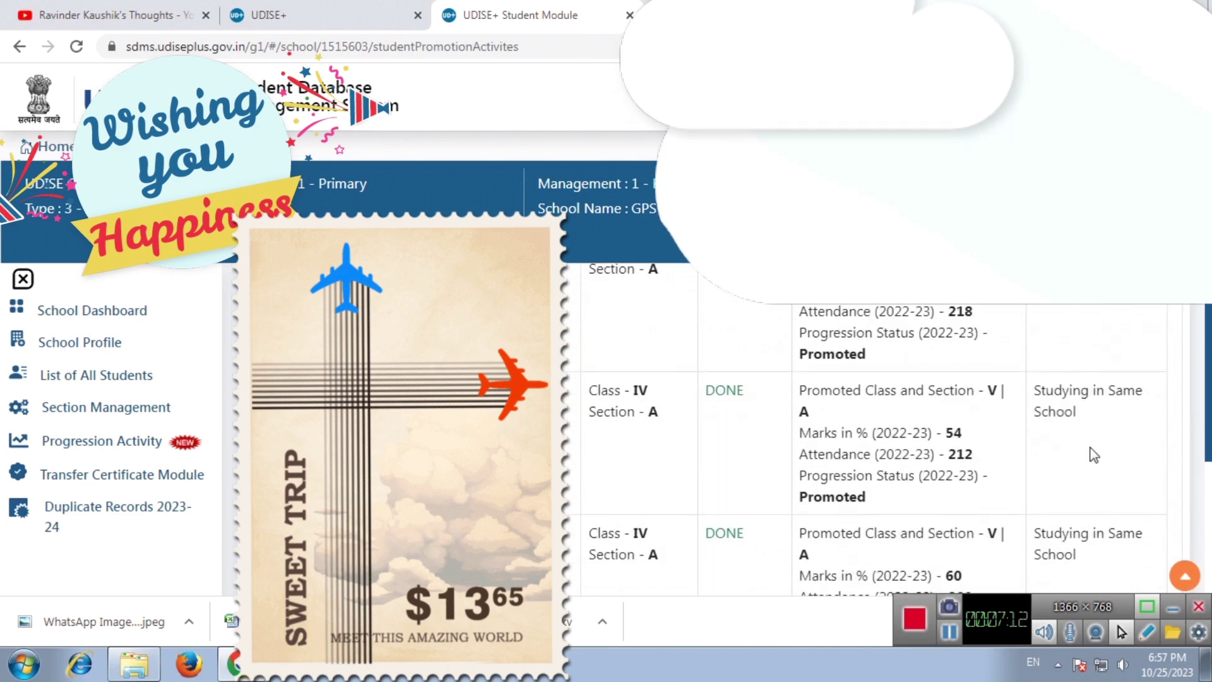
pyautogui.scroll(-5, 1117, 404)
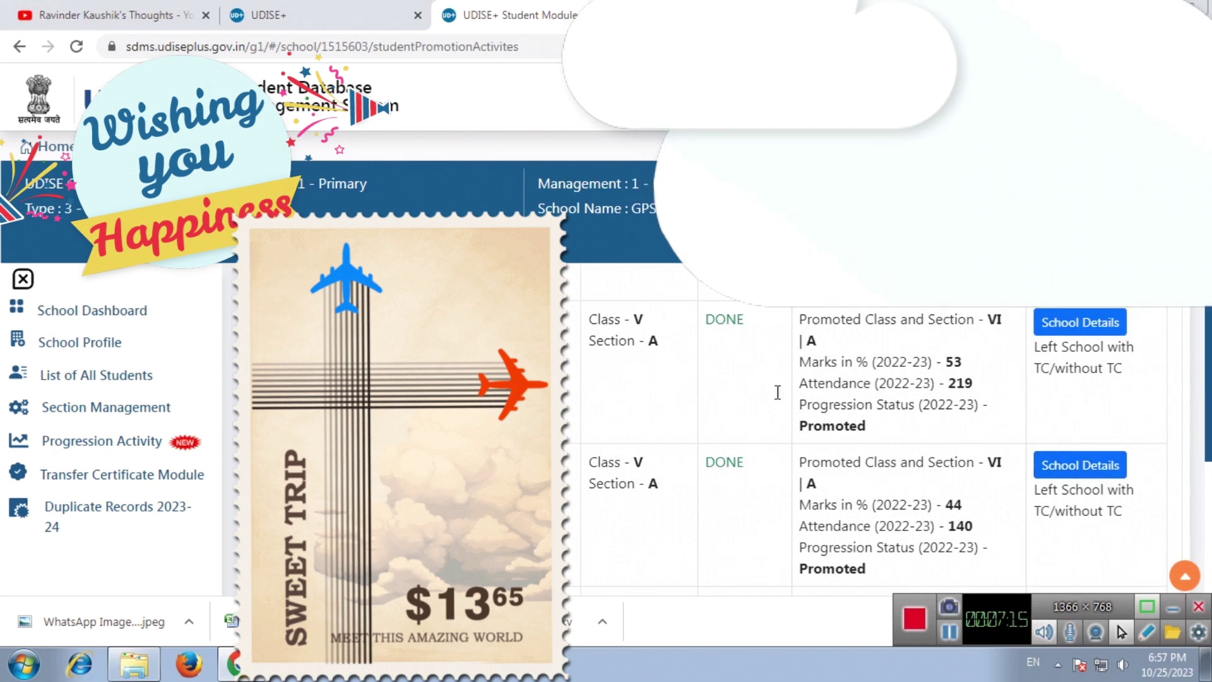
# Step: Open the Finalize Progression page for academic year 2022-23 and read all five points about completing the Progression Module
pyautogui.click(107, 442)
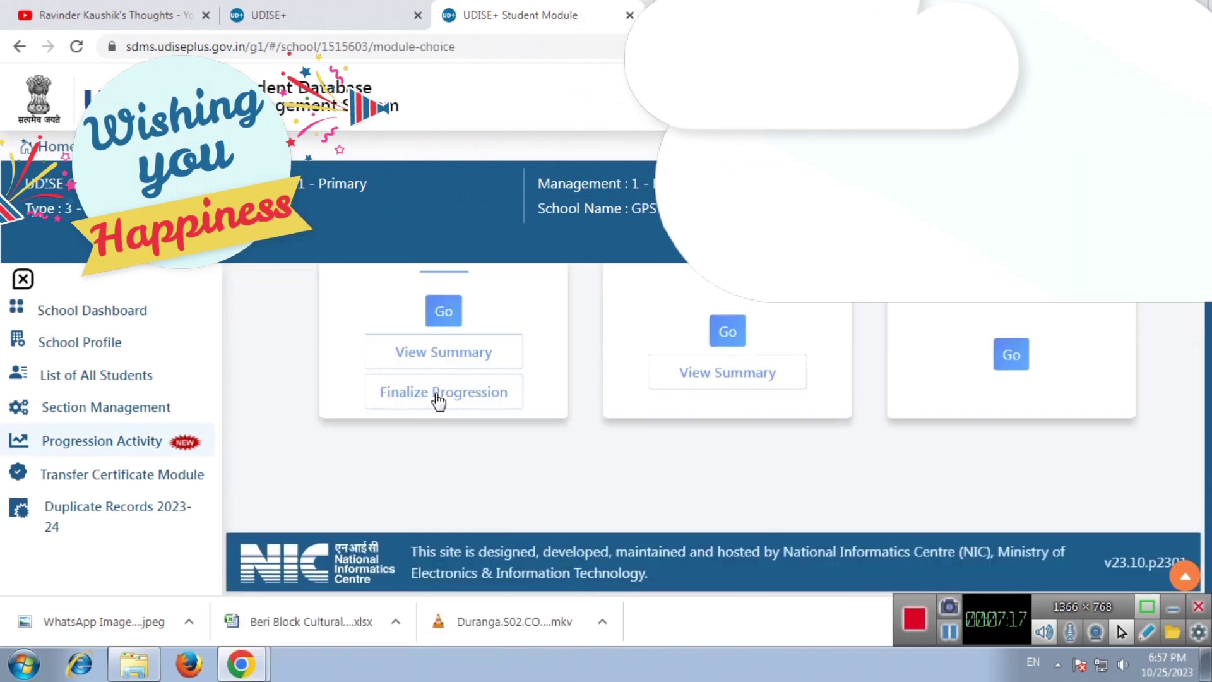
pyautogui.click(437, 394)
pyautogui.moveTo(357, 351); pyautogui.dragTo(731, 349)
pyautogui.moveTo(372, 407); pyautogui.dragTo(784, 511)
pyautogui.click(454, 442)
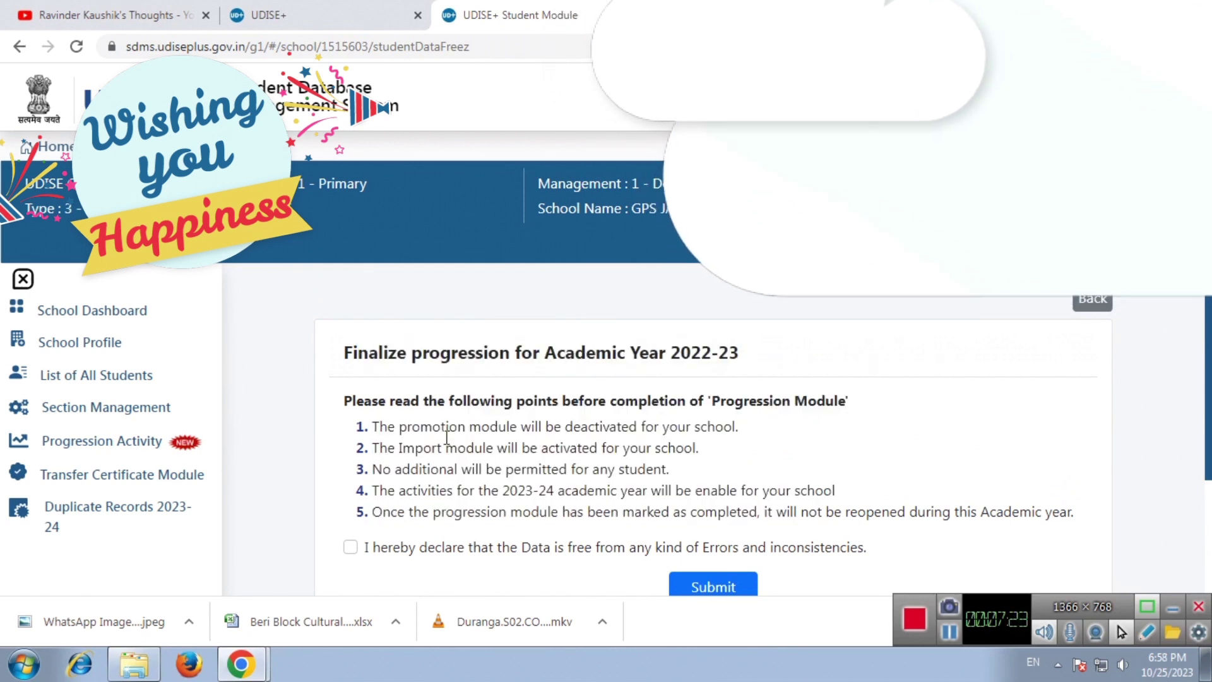
pyautogui.moveTo(456, 426); pyautogui.dragTo(718, 418)
pyautogui.moveTo(432, 448); pyautogui.dragTo(707, 448)
pyautogui.moveTo(427, 471); pyautogui.dragTo(686, 449)
pyautogui.moveTo(517, 481); pyautogui.dragTo(611, 475)
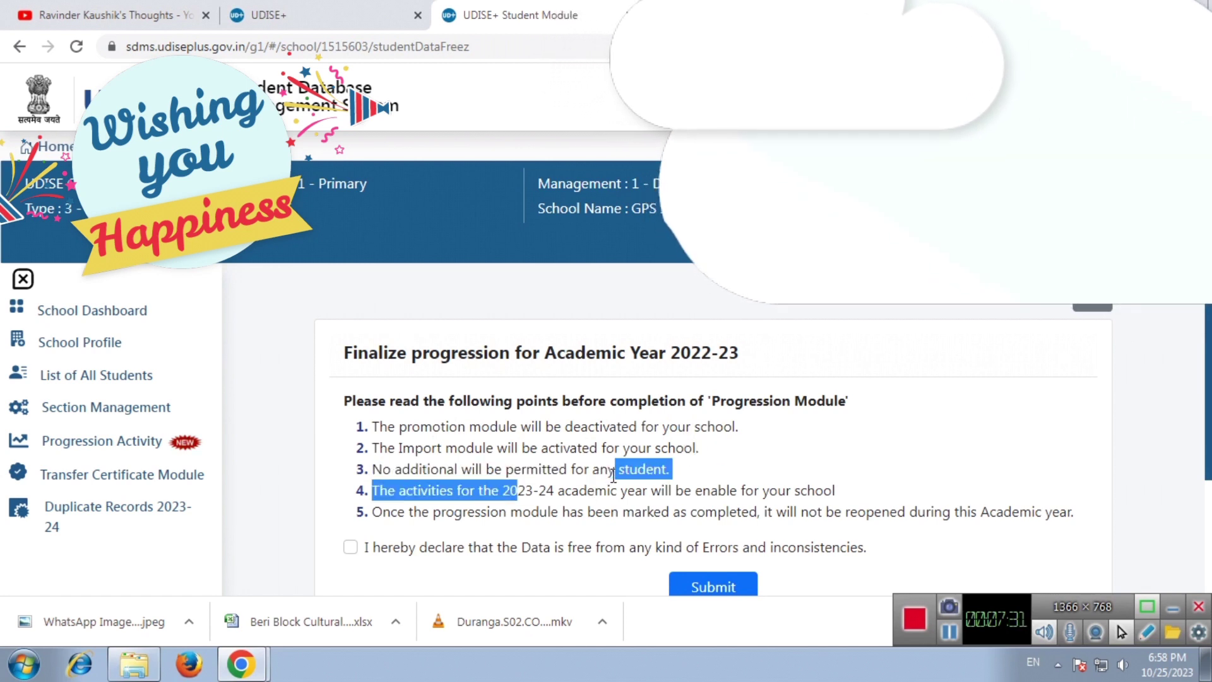
pyautogui.moveTo(455, 491); pyautogui.dragTo(770, 491)
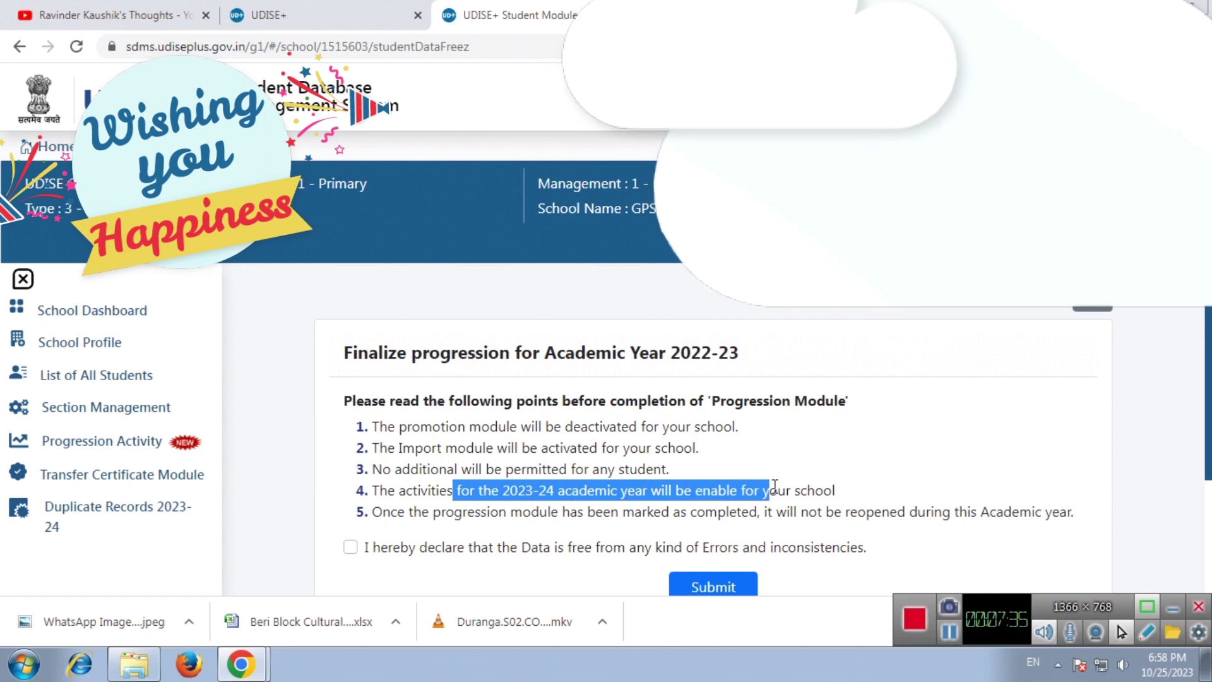
pyautogui.moveTo(453, 521); pyautogui.dragTo(1042, 512)
pyautogui.click(901, 506)
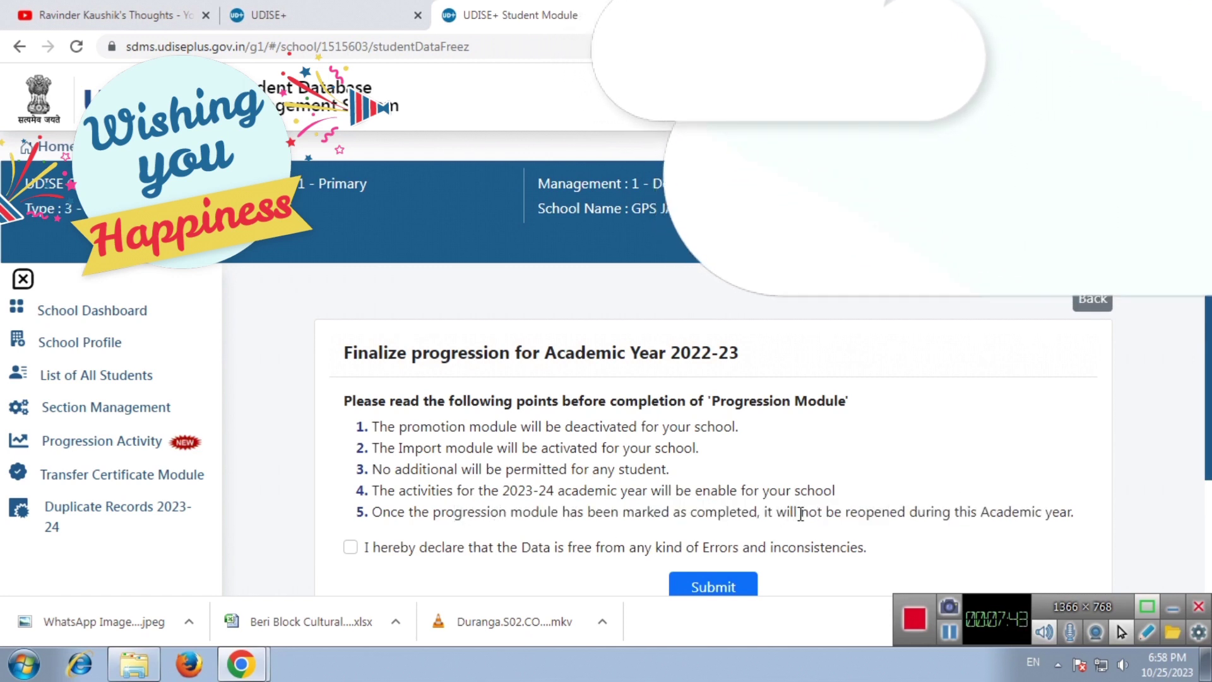
pyautogui.moveTo(798, 511); pyautogui.dragTo(907, 513)
pyautogui.moveTo(764, 512); pyautogui.dragTo(1059, 511)
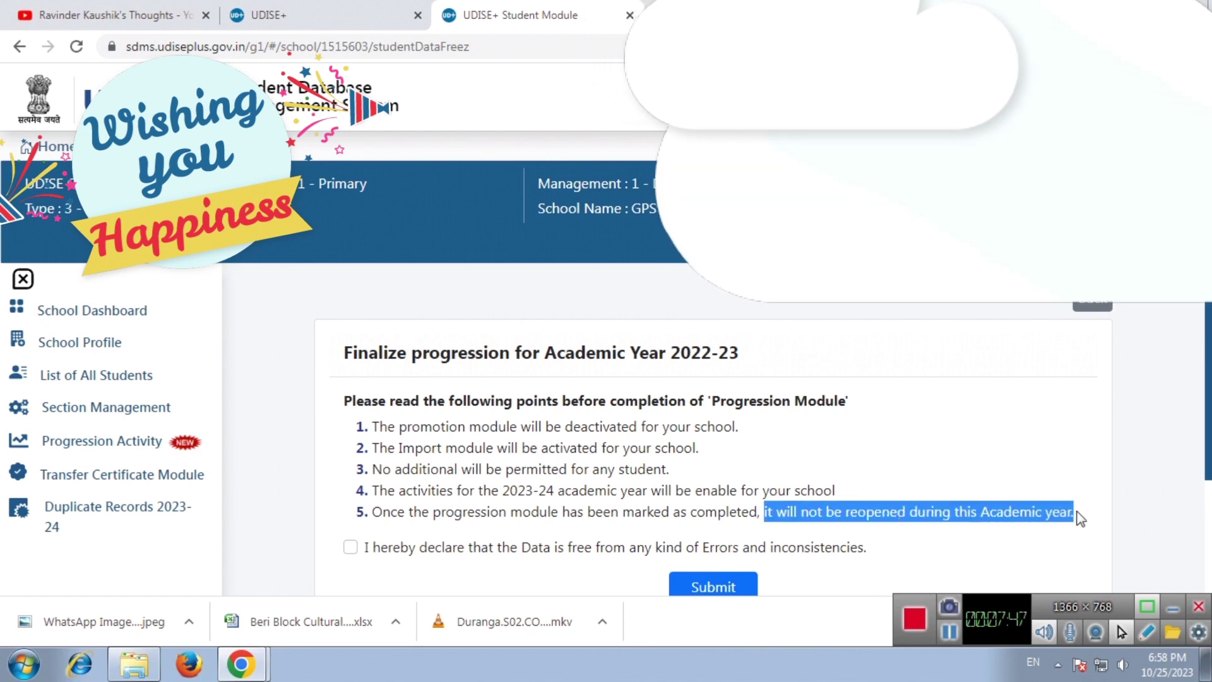
# Step: Declare the data free from errors and inconsistencies, submit the progression finalization for 2022-23, and acknowledge the message
pyautogui.click(350, 547)
pyautogui.scroll(-2, 717, 522)
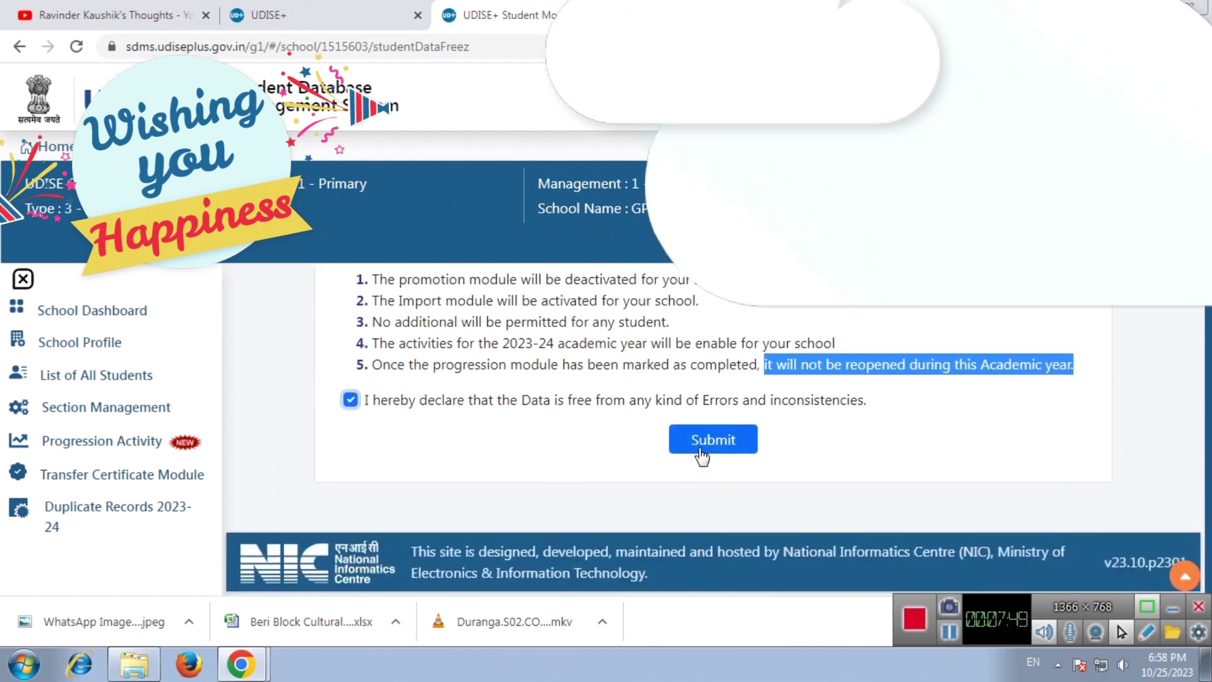
pyautogui.click(704, 442)
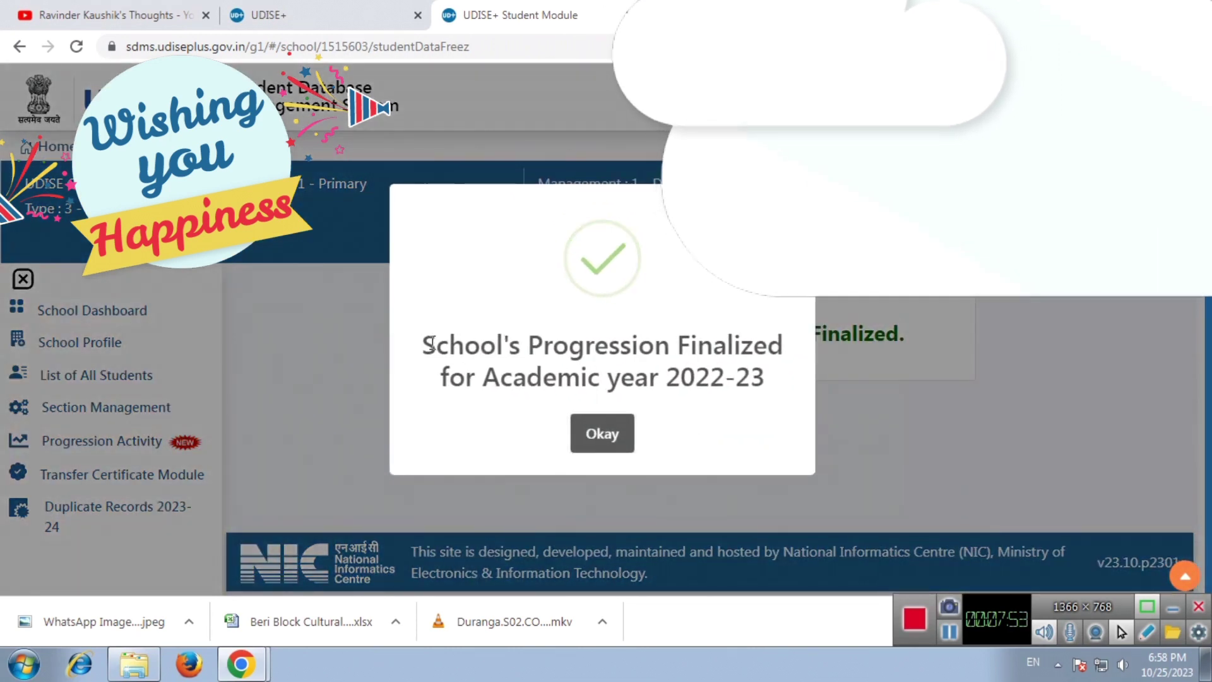
pyautogui.moveTo(432, 344); pyautogui.dragTo(785, 373)
pyautogui.click(622, 435)
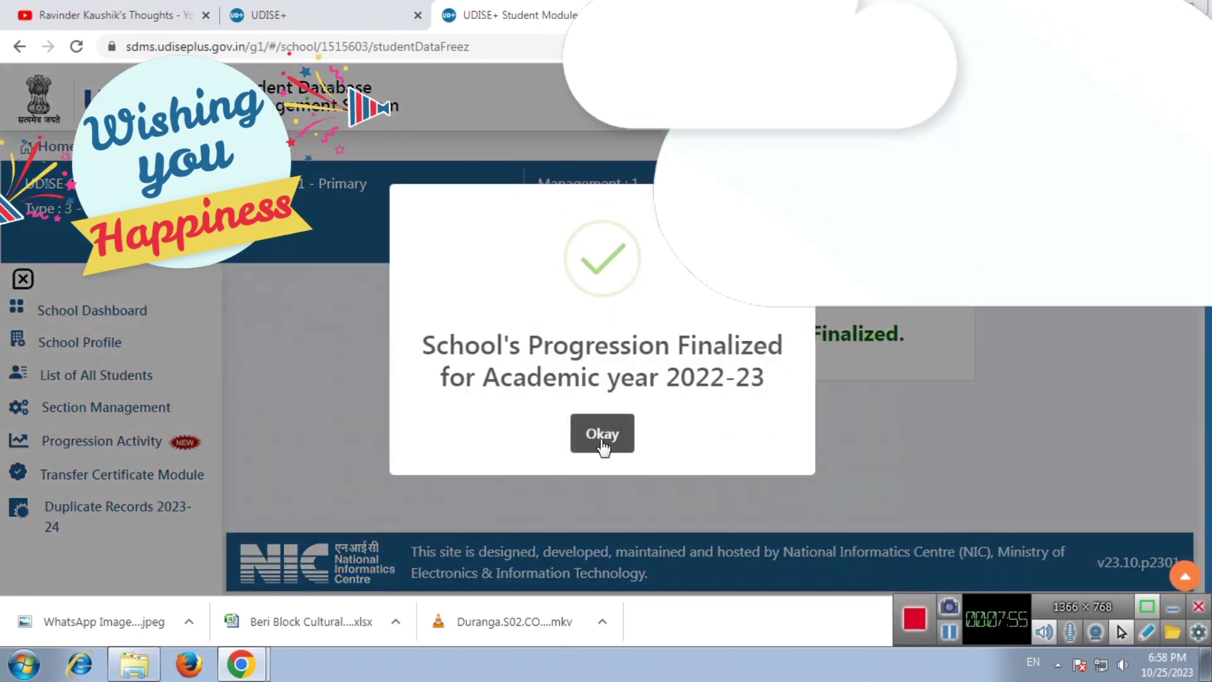
# Step: Acknowledge the progression finalization message, and open the class II section A student list from the school dashboard to check the entry statuses
pyautogui.click(602, 436)
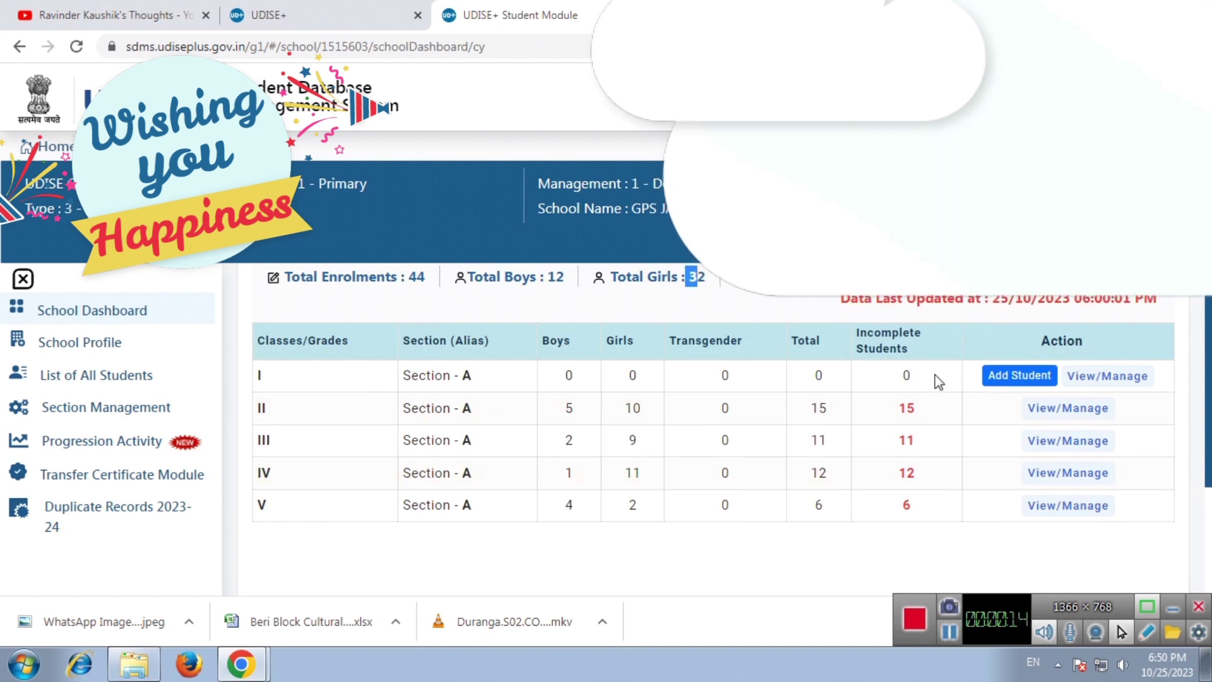
pyautogui.doubleClick(906, 375)
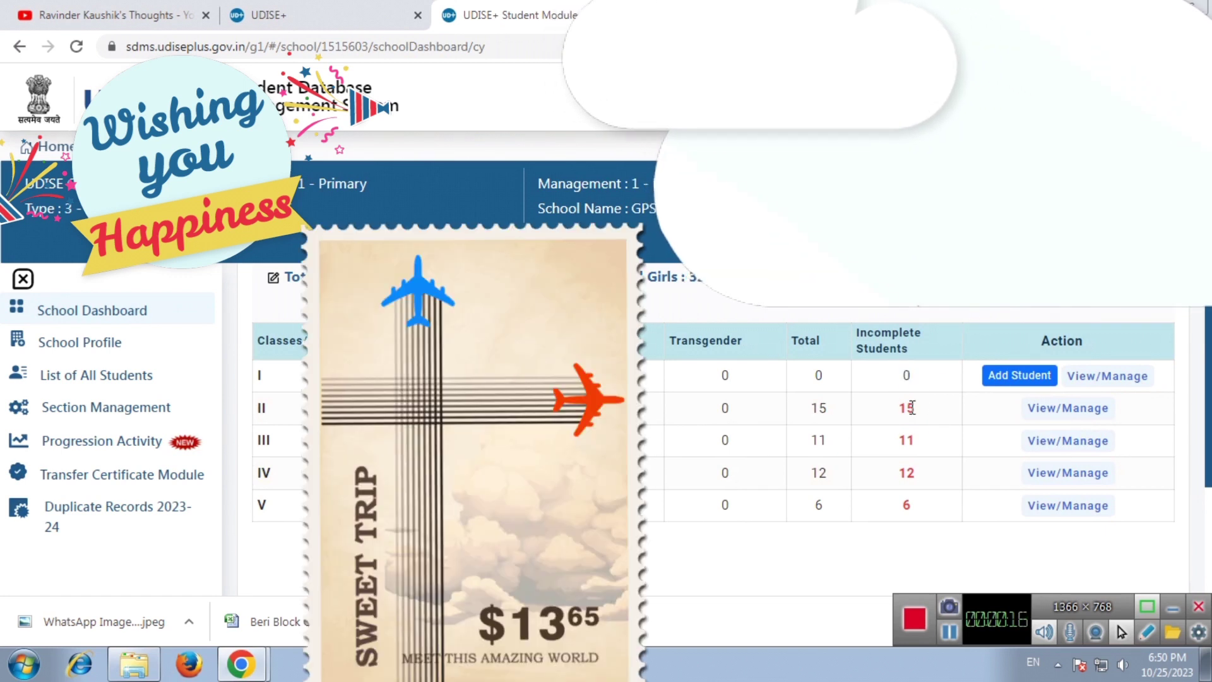
pyautogui.click(1044, 408)
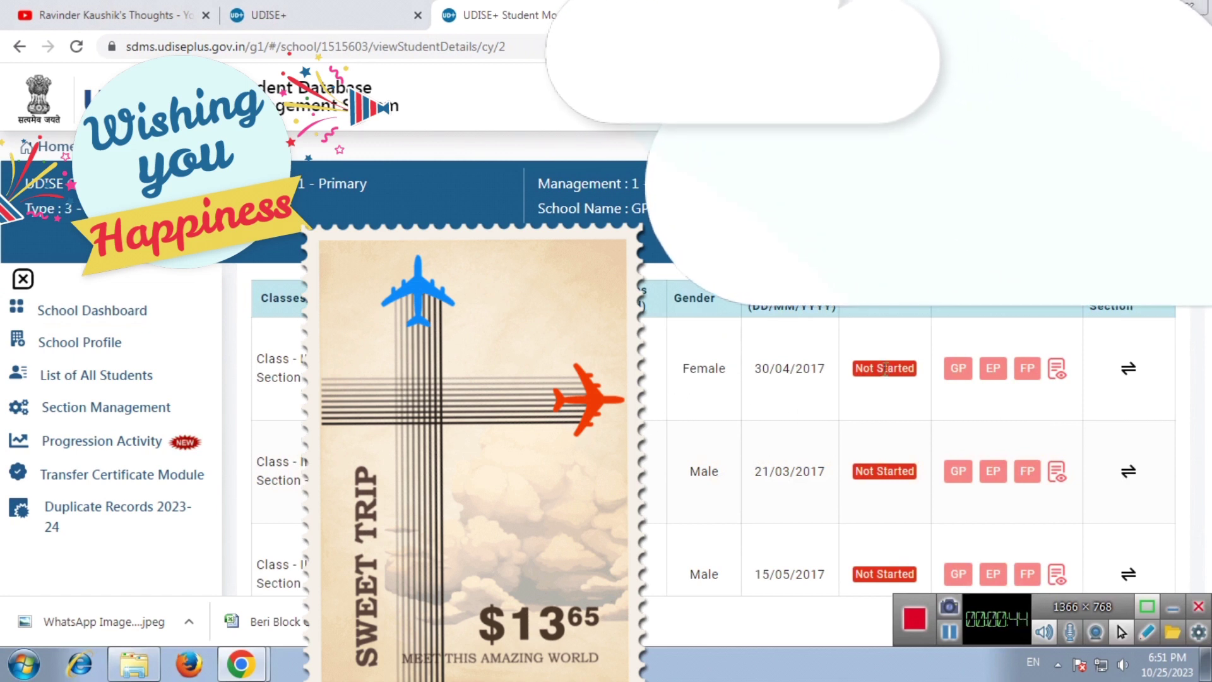
pyautogui.moveTo(855, 373); pyautogui.dragTo(876, 369)
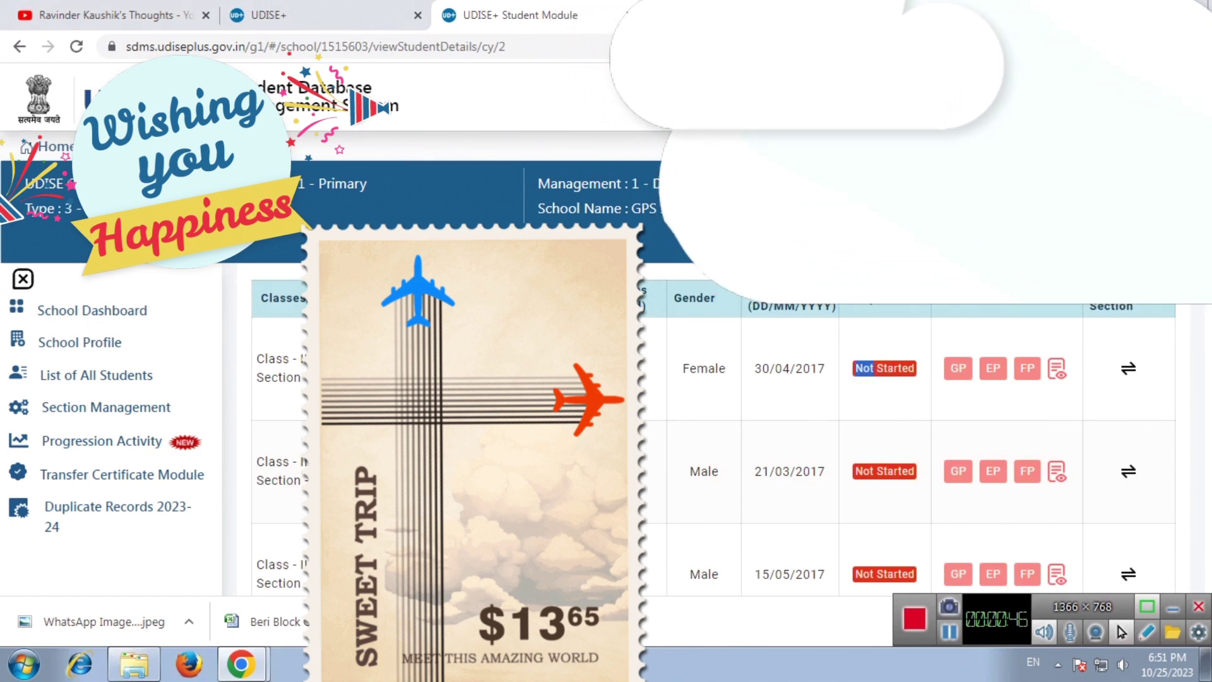
pyautogui.click(956, 349)
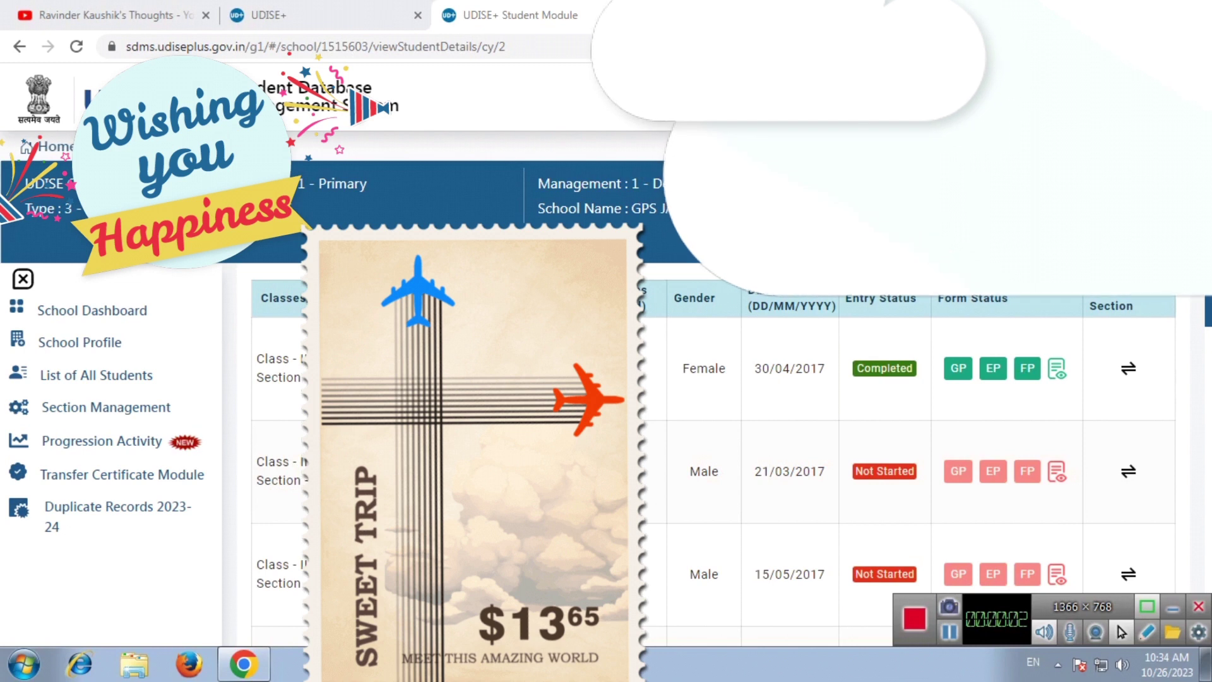
# Step: Open the general profile form of the second student in the class II list and review its details through to the end
pyautogui.scroll(-2, 732, 494)
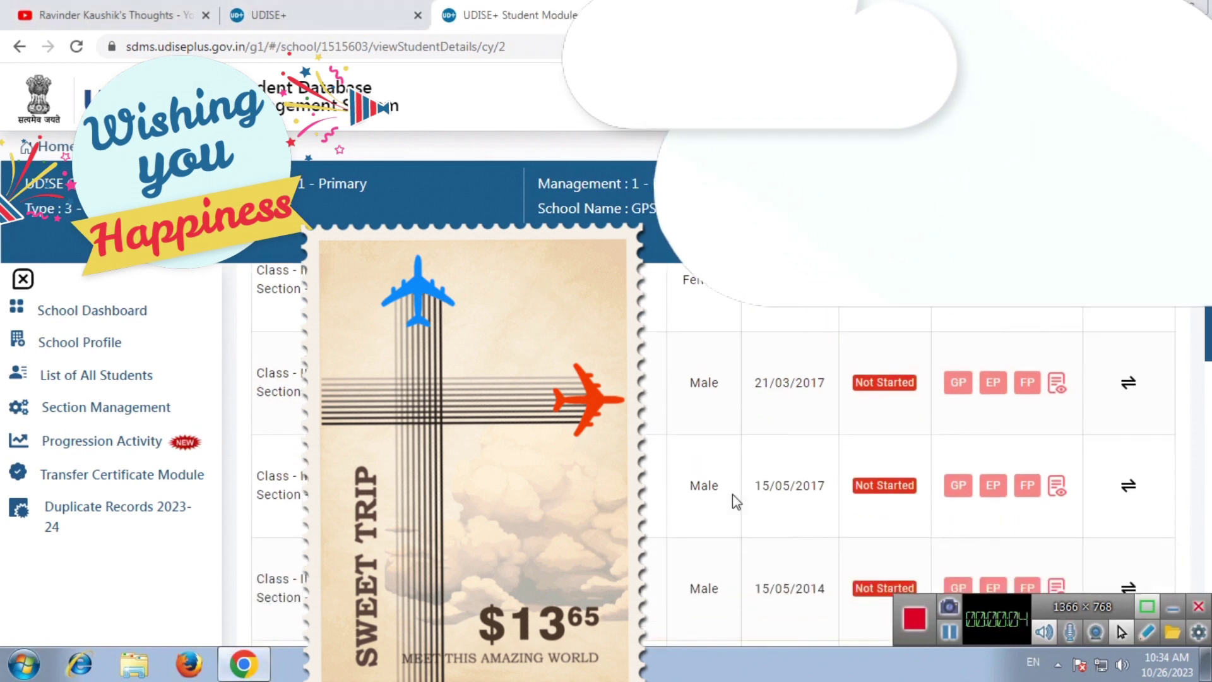
pyautogui.click(954, 385)
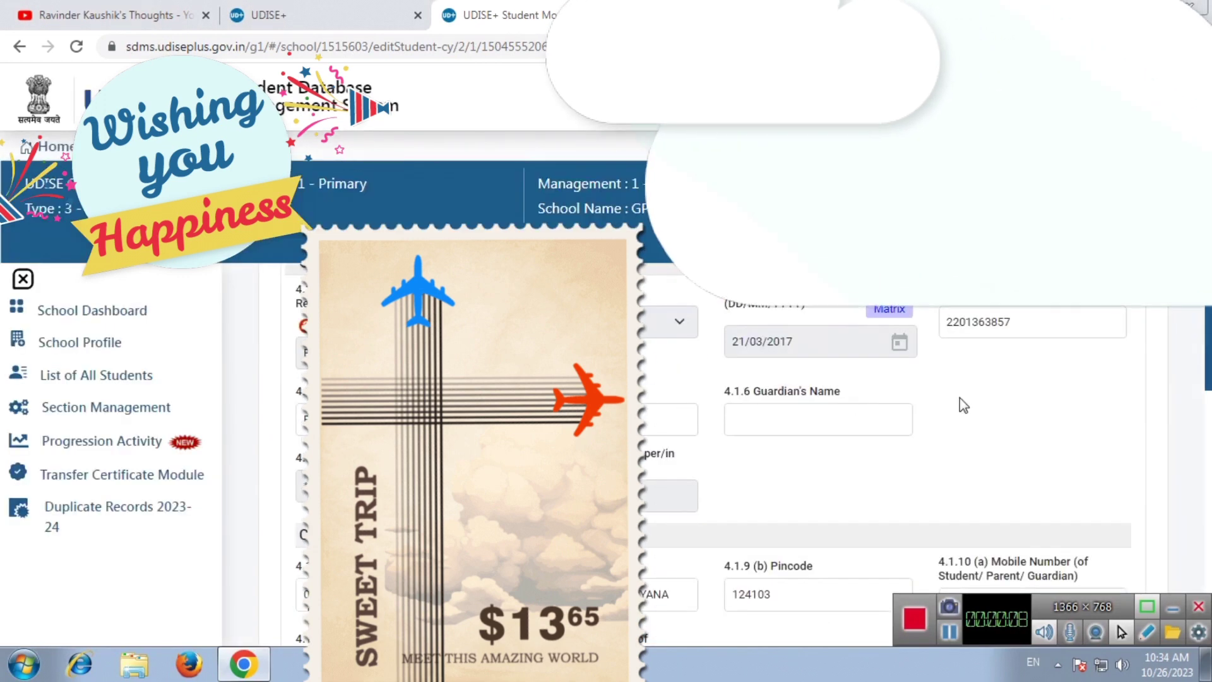
pyautogui.scroll(2, 765, 392)
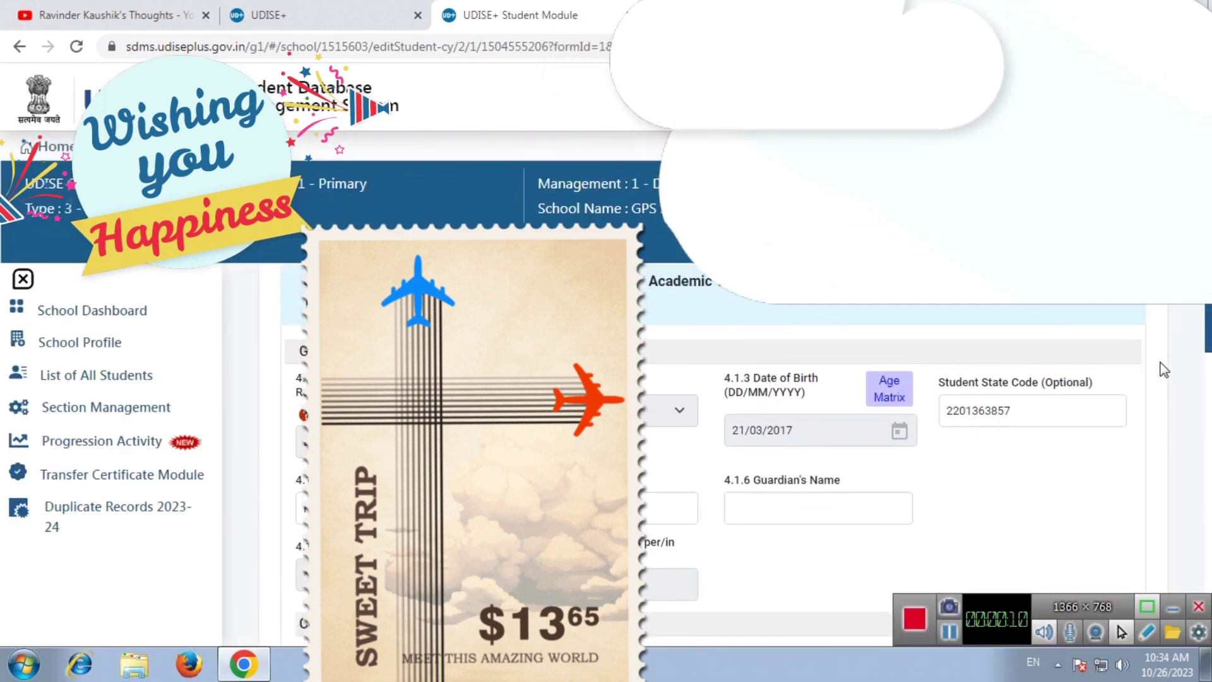
pyautogui.scroll(-5, 850, 382)
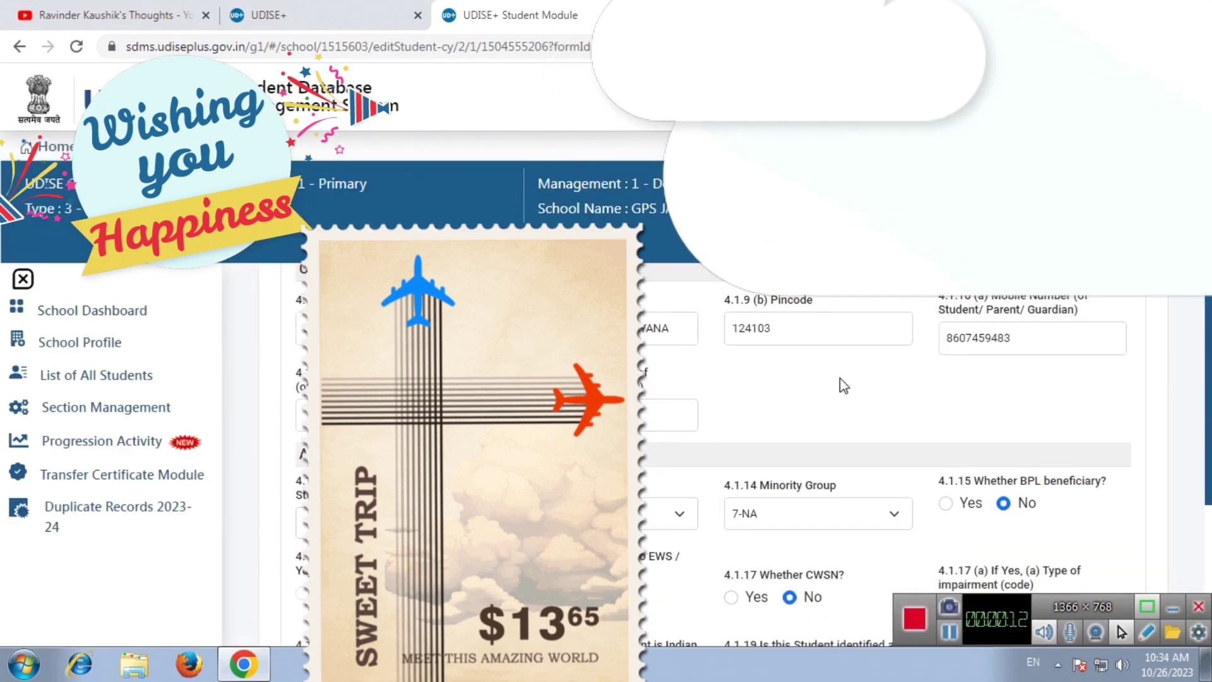
pyautogui.scroll(-3, 851, 381)
pyautogui.scroll(-2, 1014, 346)
pyautogui.scroll(-1, 1013, 346)
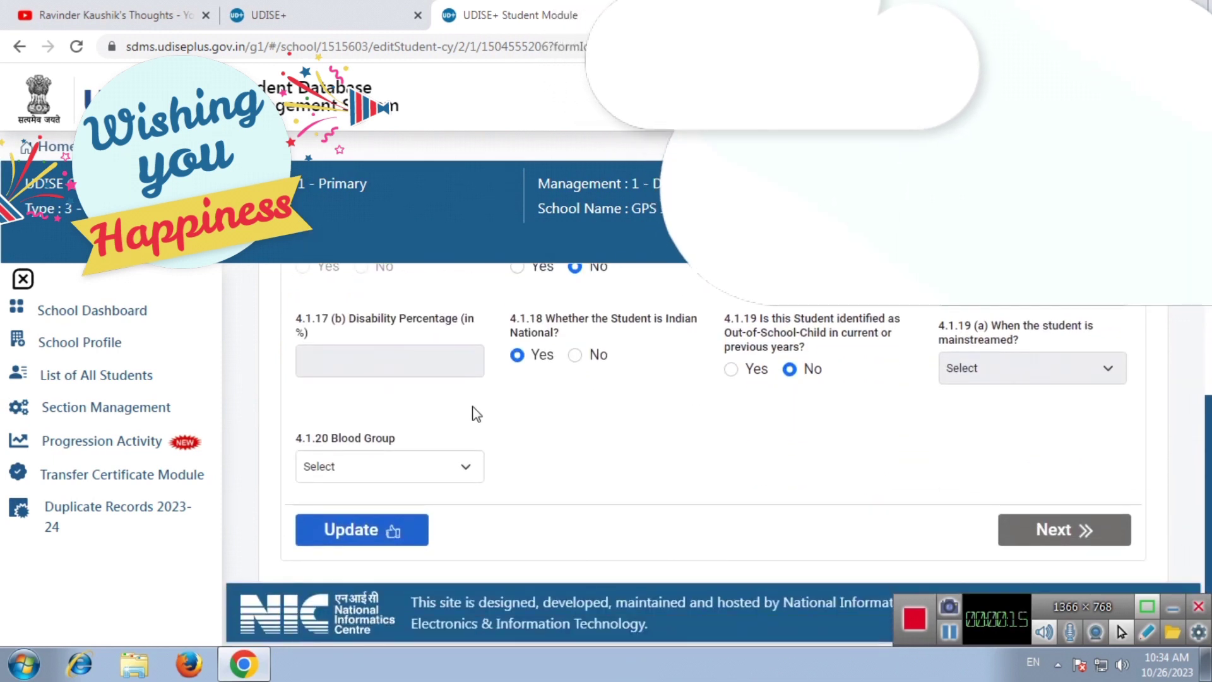
# Step: Set the student's blood group to B+, update the general profile data and close the message
pyautogui.click(432, 471)
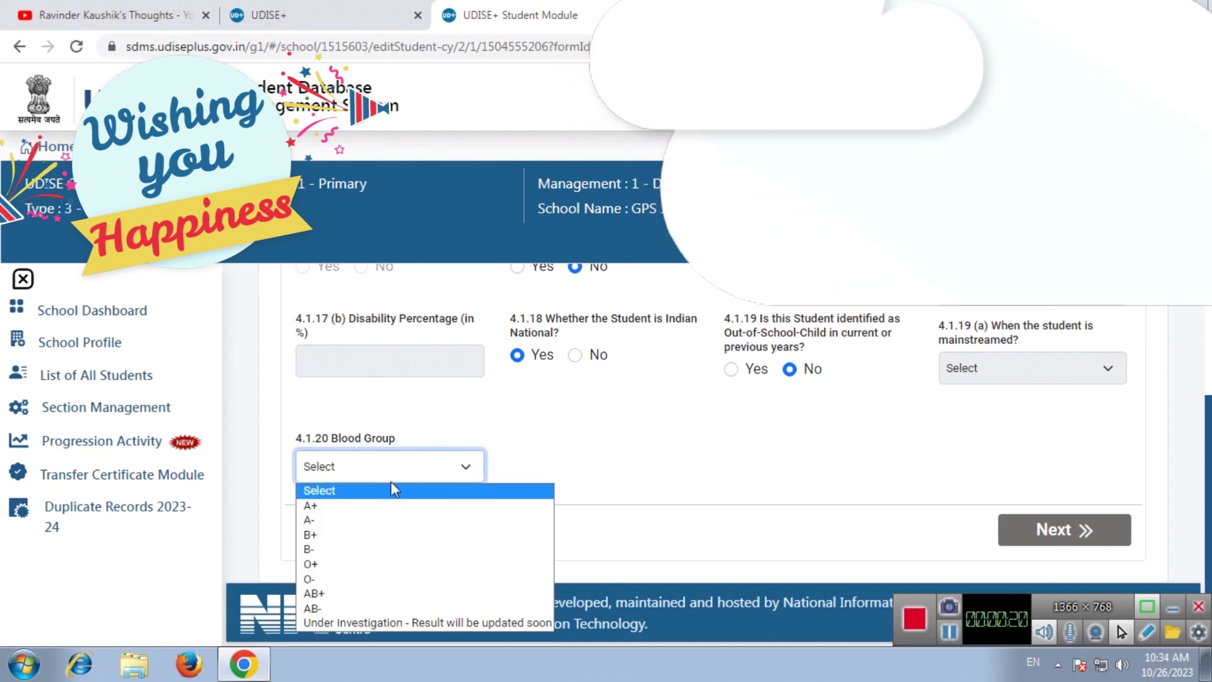
pyautogui.click(374, 535)
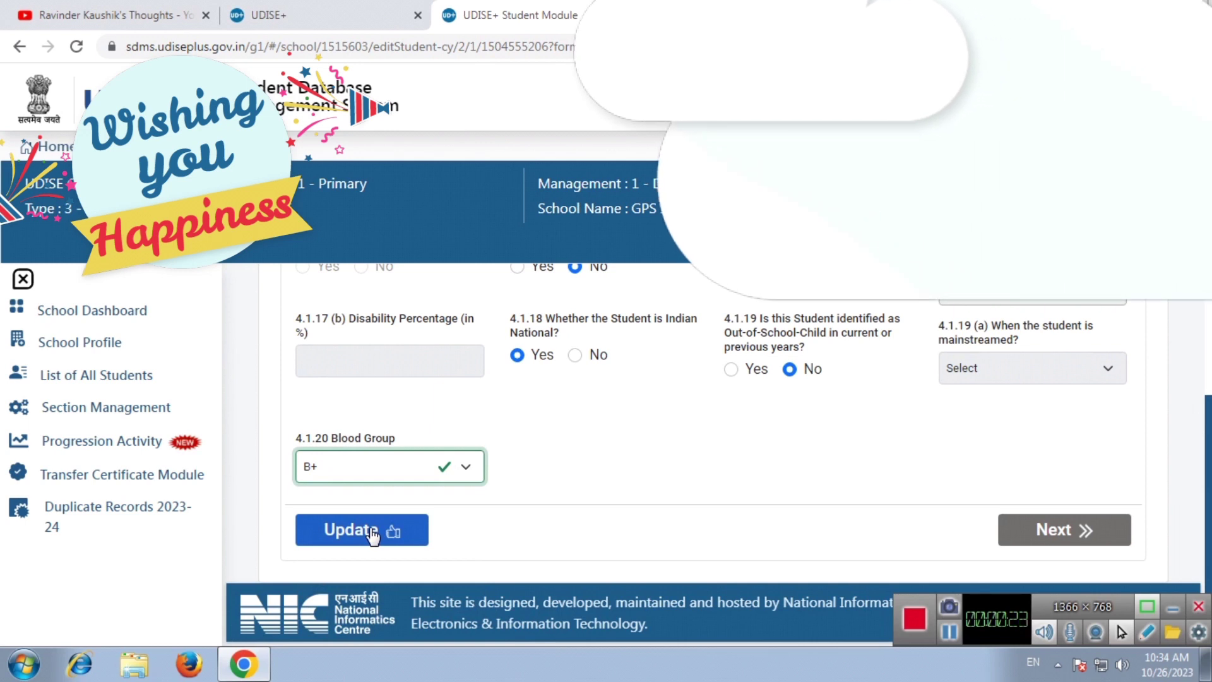
pyautogui.click(373, 534)
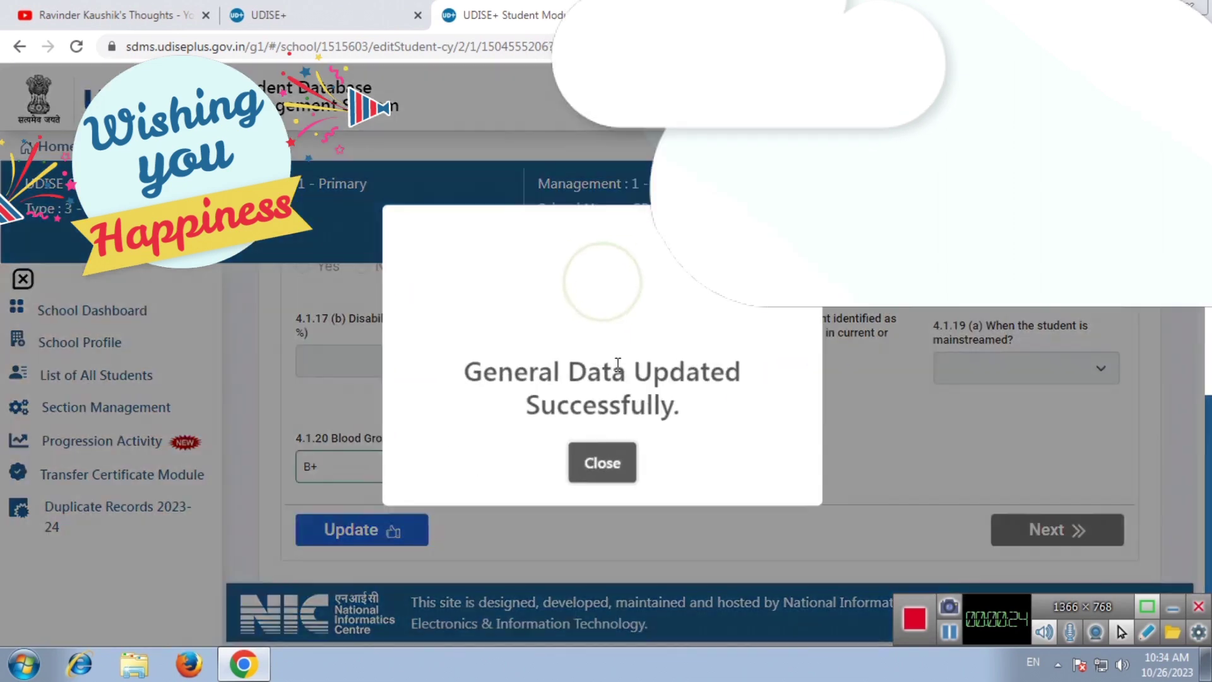
pyautogui.click(593, 462)
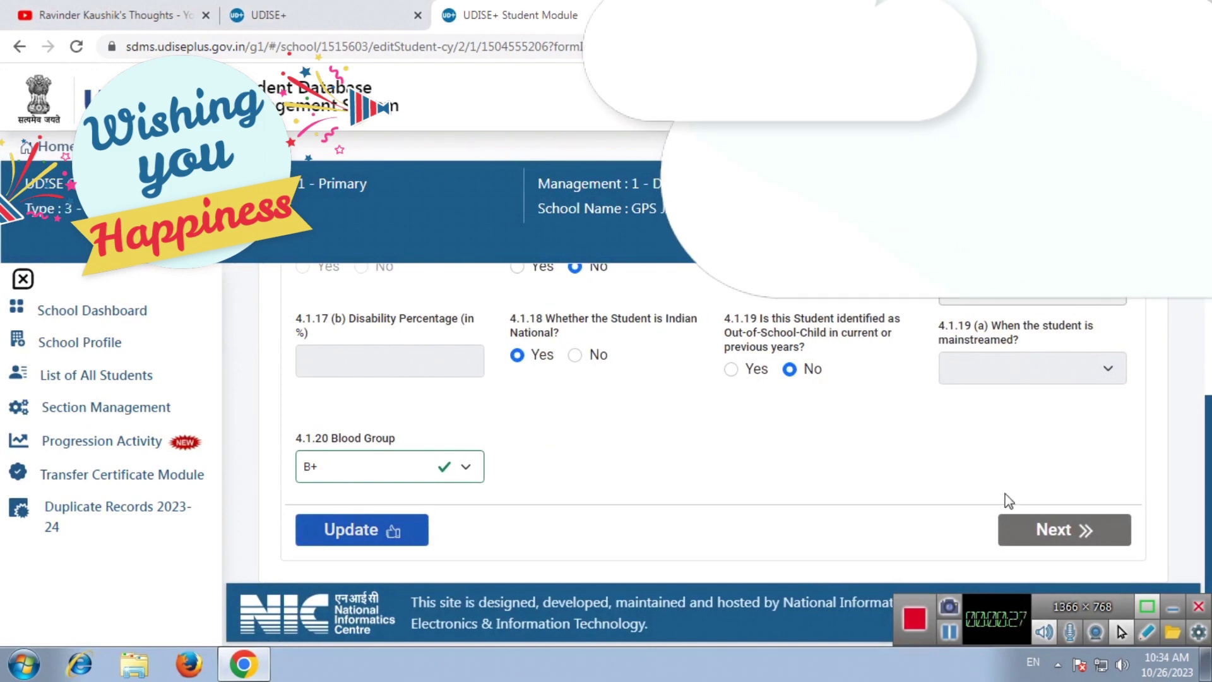
# Step: Continue to the student's enrolment form and set the admission date in the present school to 18/05/2022
pyautogui.click(1037, 530)
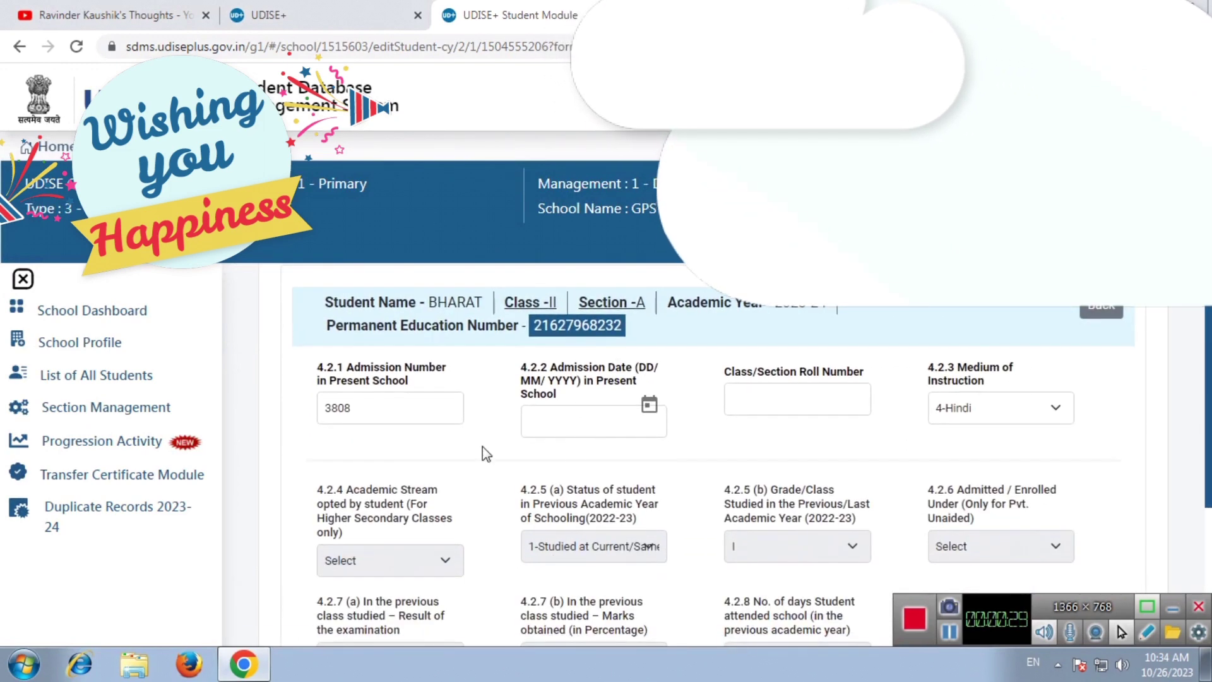
pyautogui.scroll(-3, 360, 435)
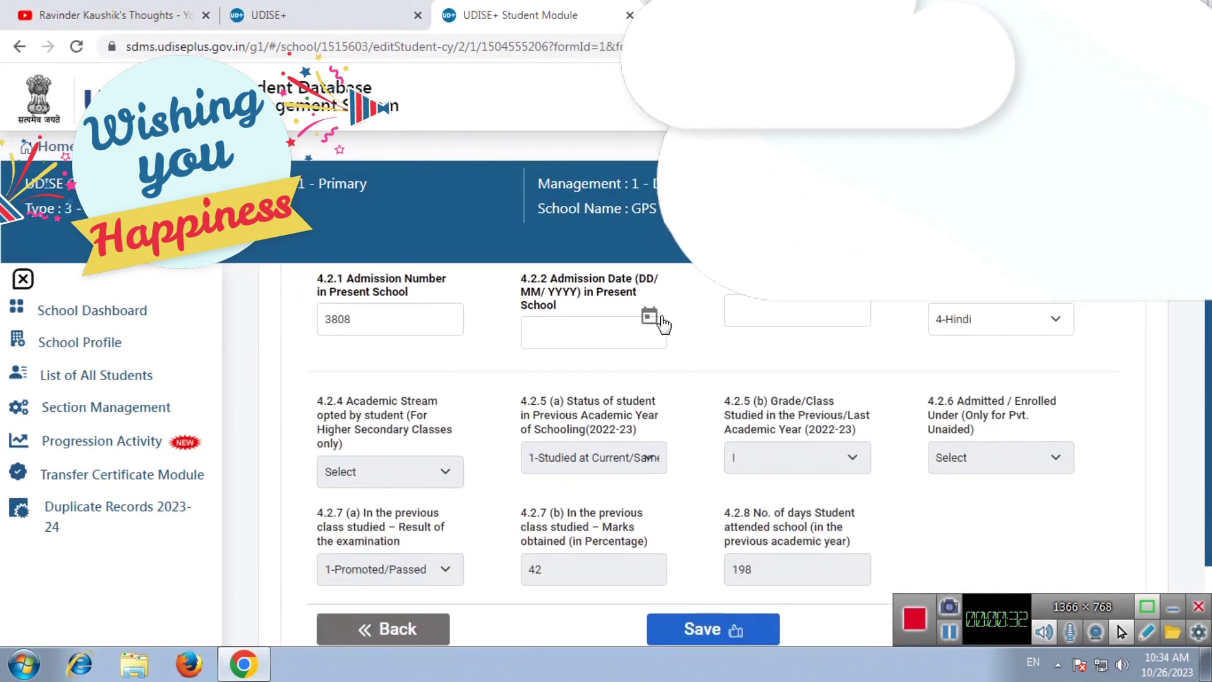
pyautogui.click(654, 318)
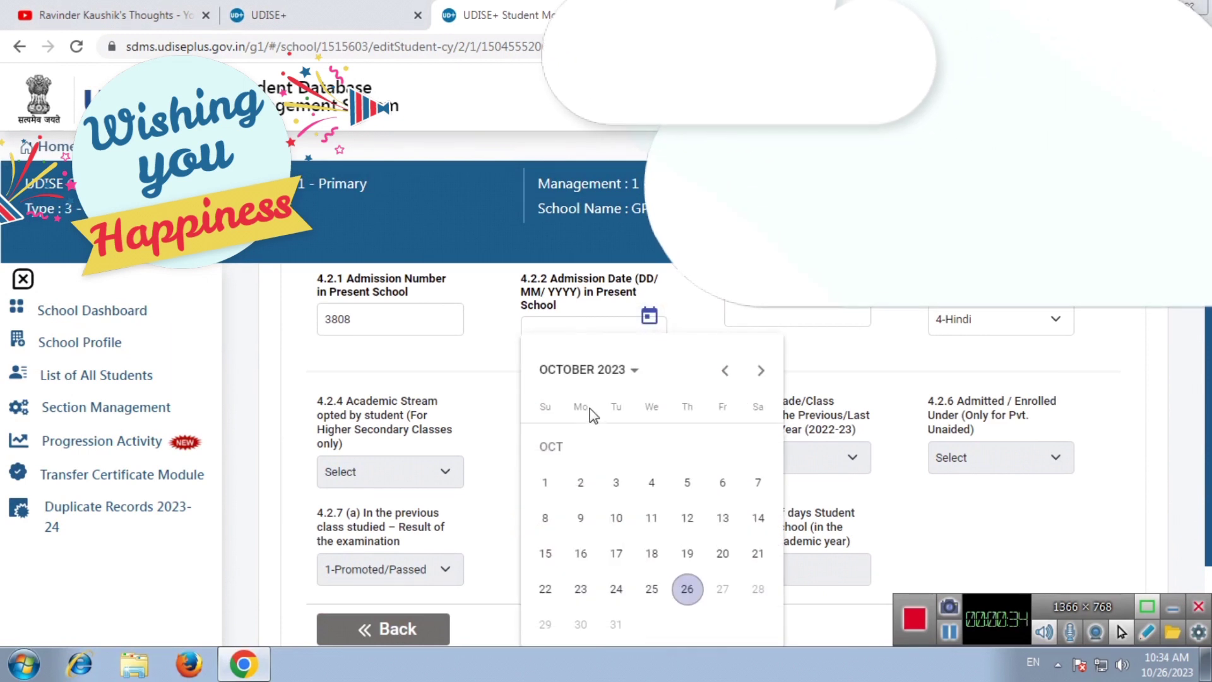
pyautogui.click(618, 370)
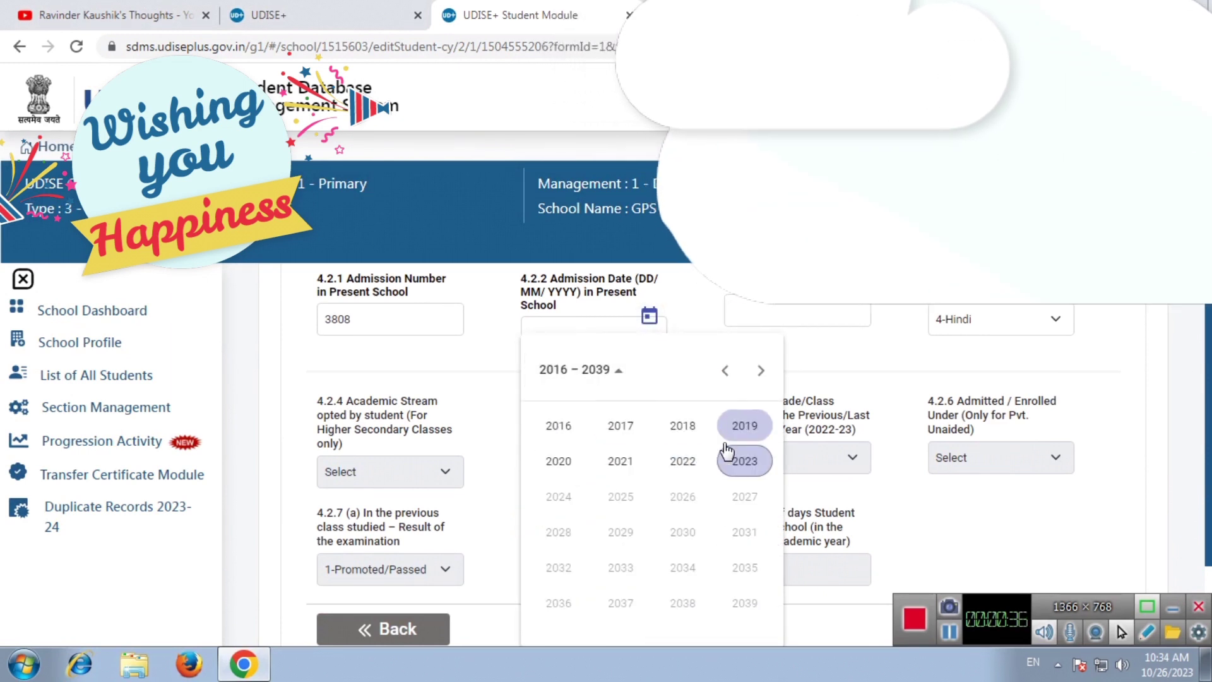
pyautogui.click(683, 463)
pyautogui.click(561, 499)
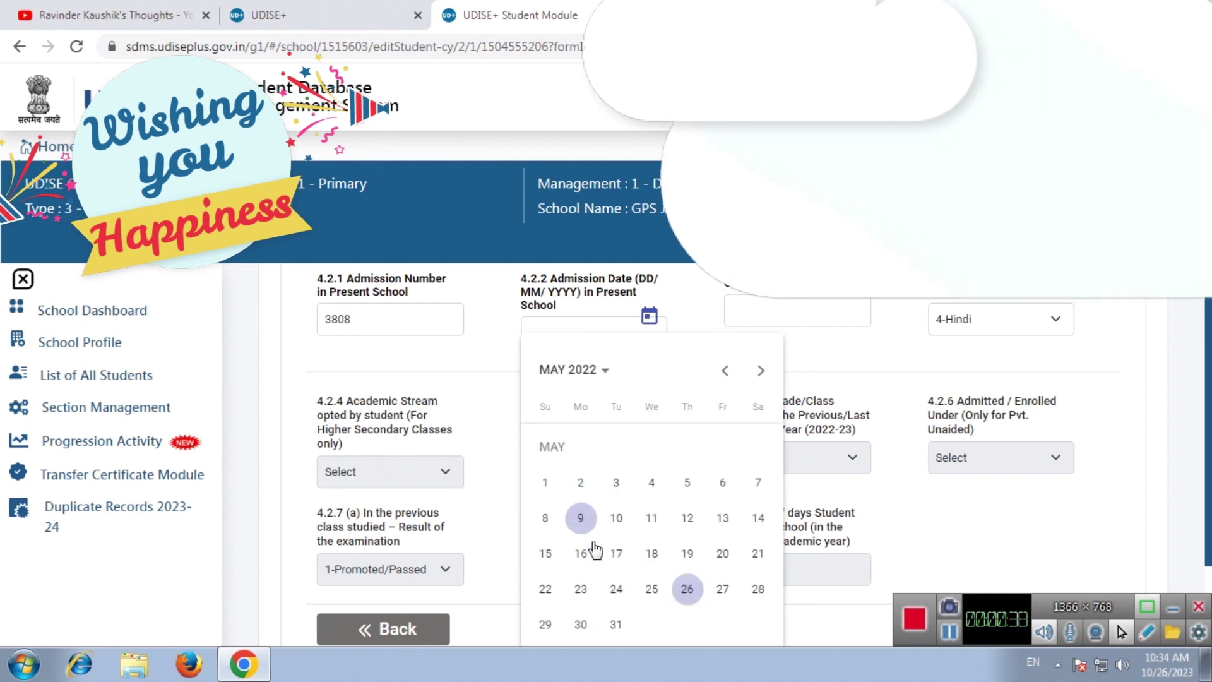
pyautogui.click(687, 552)
# Step: Enter 14 as the class/section roll number, save the enrolment data and proceed to the facilities form
pyautogui.click(801, 317)
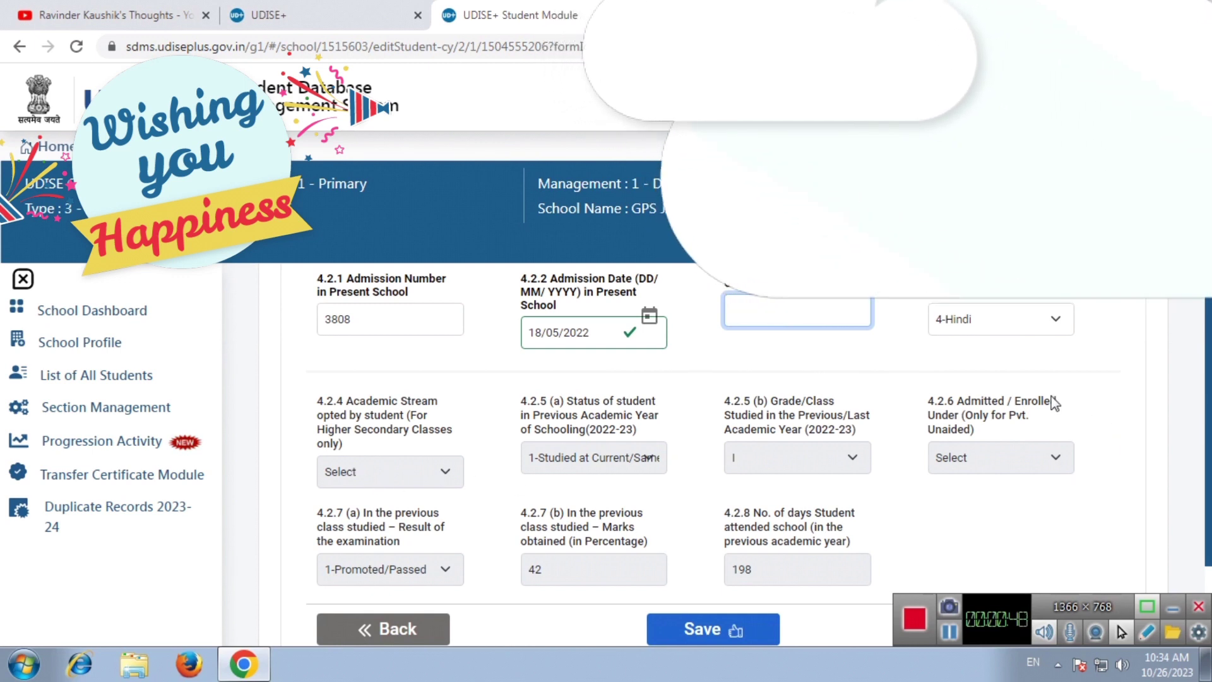
pyautogui.scroll(-1, 1053, 401)
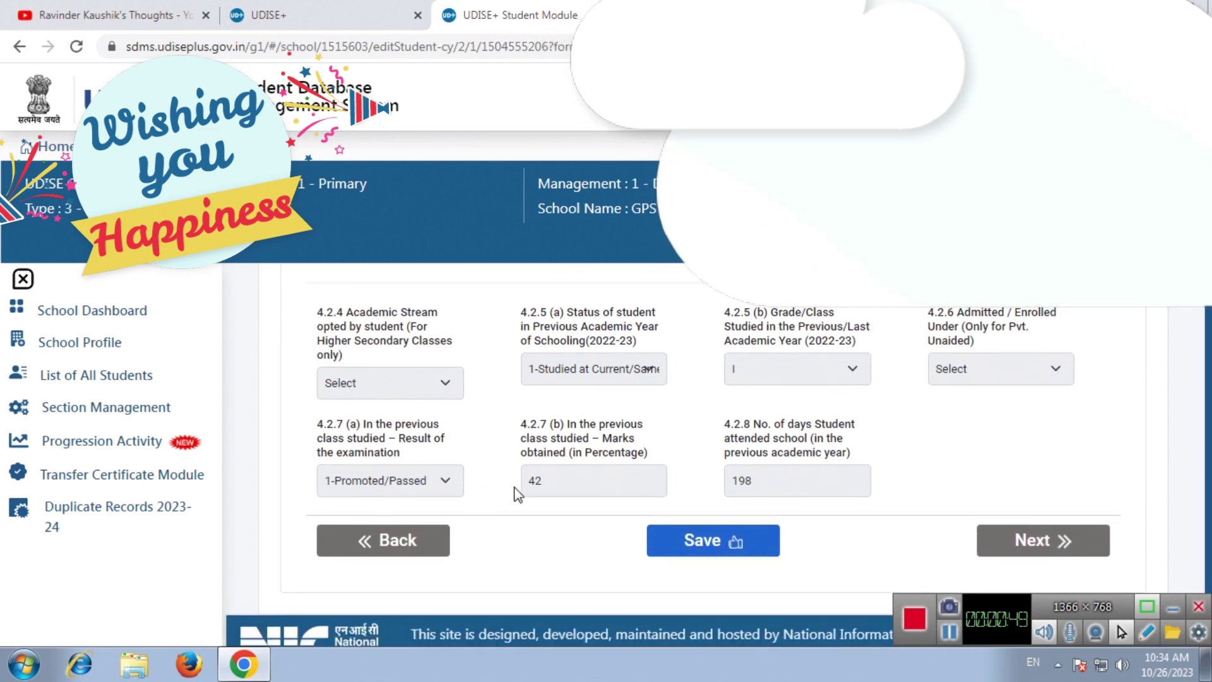
pyautogui.doubleClick(555, 483)
pyautogui.doubleClick(770, 481)
pyautogui.scroll(2, 882, 370)
pyautogui.scroll(-1, 811, 650)
pyautogui.write('14')
pyautogui.scroll(-1, 783, 555)
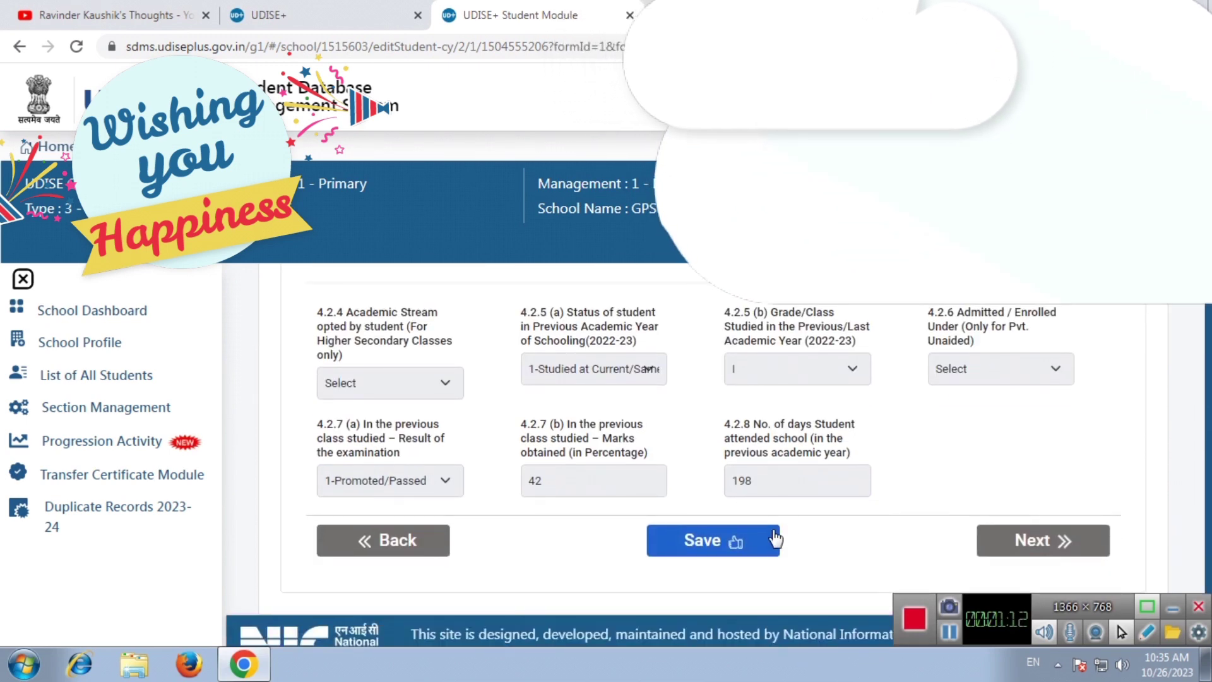
pyautogui.click(713, 541)
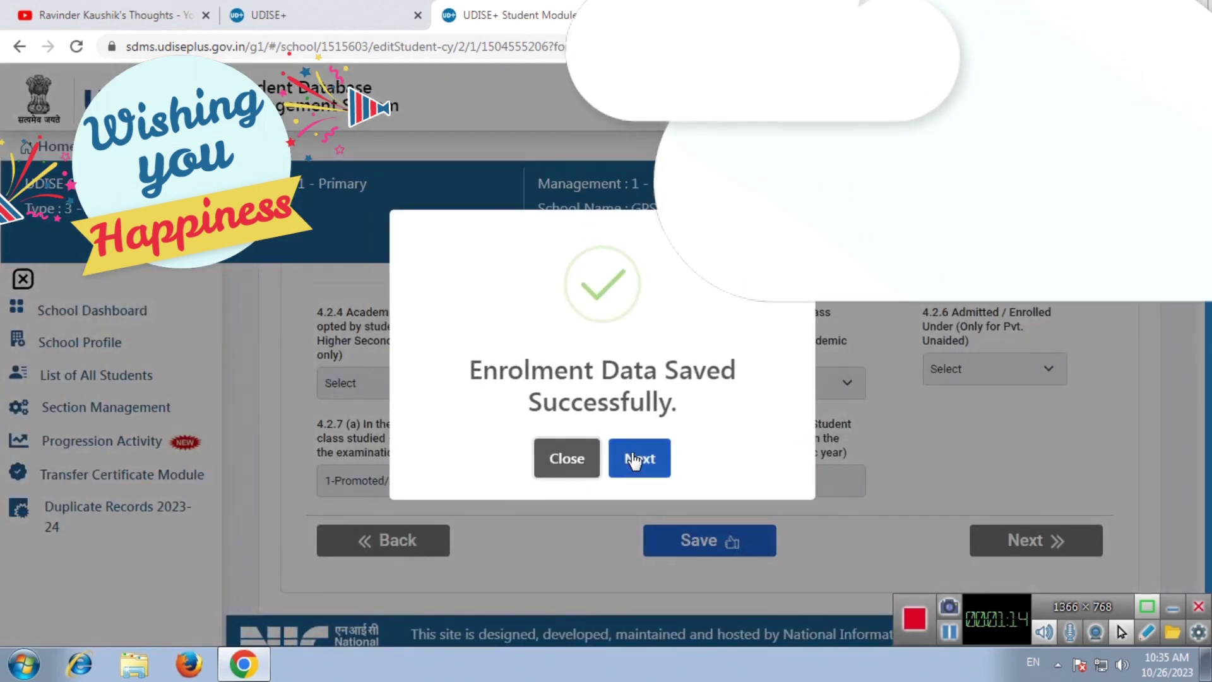
pyautogui.click(637, 460)
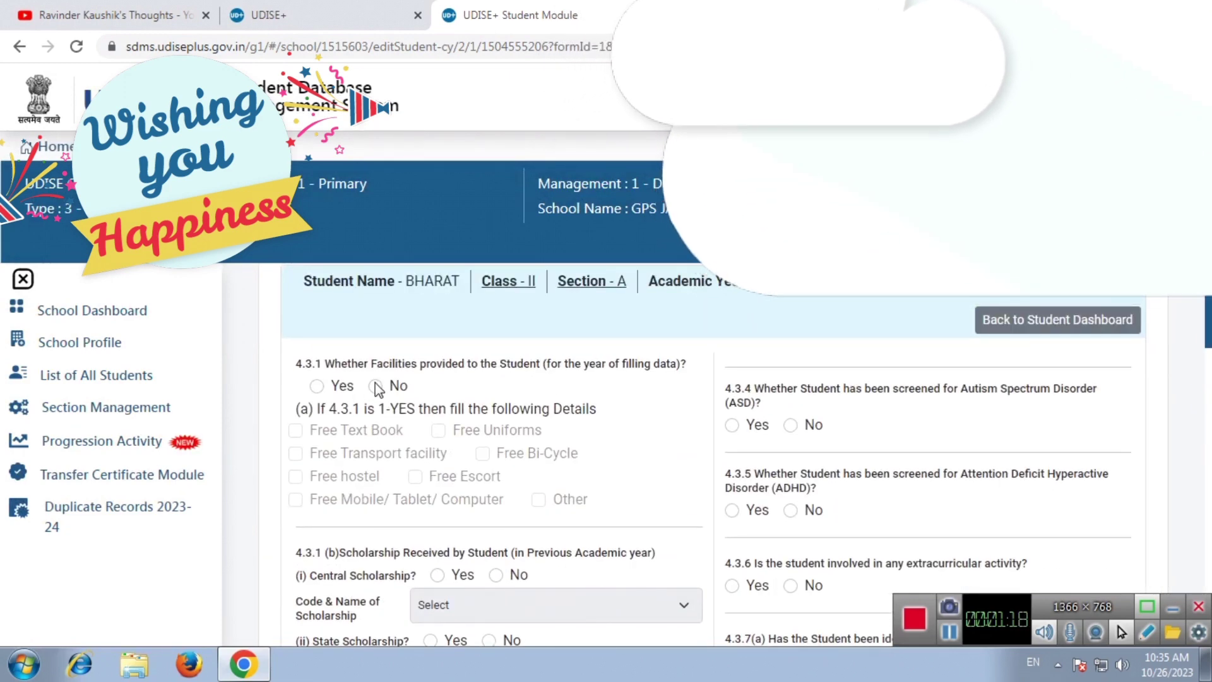
# Step: Record that free text books and free uniforms are provided, and answer No for central, state and other scholarships
pyautogui.click(317, 386)
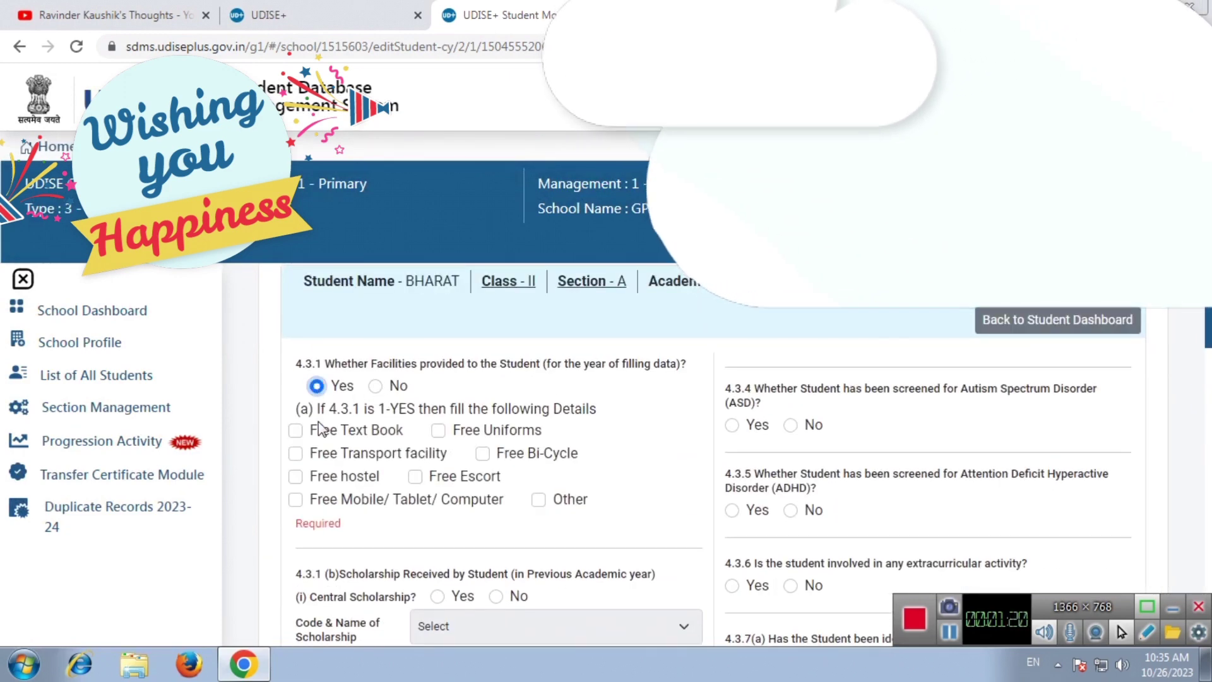
pyautogui.click(296, 430)
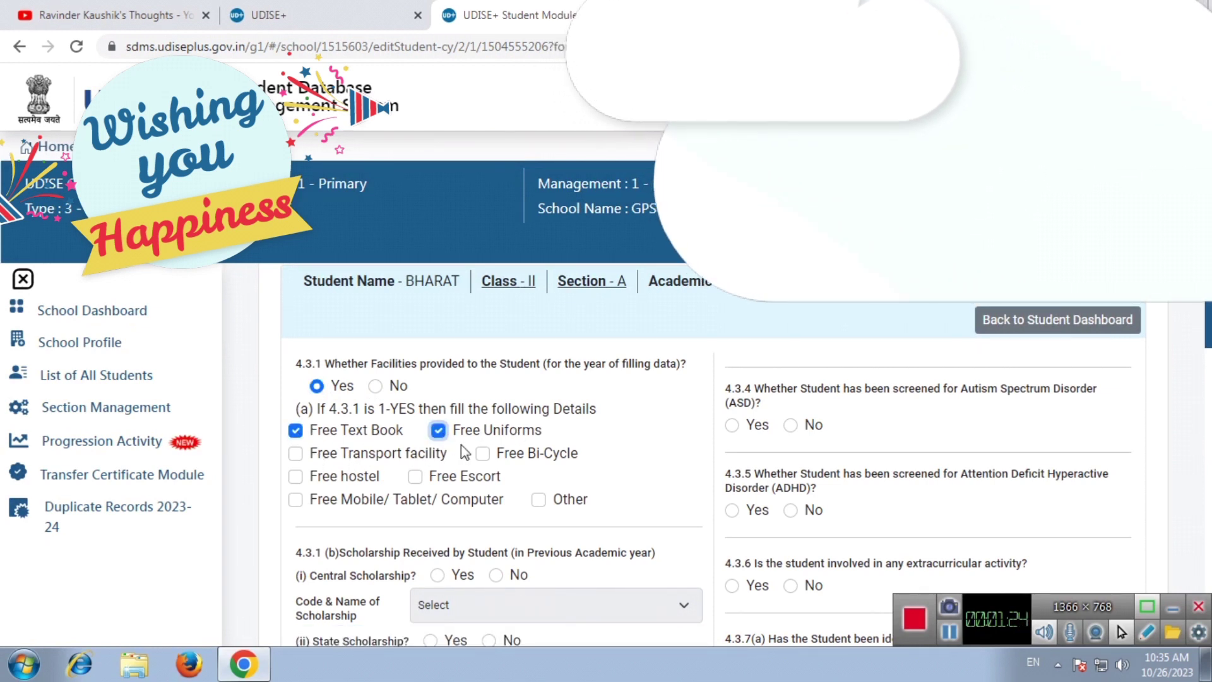
pyautogui.scroll(-3, 337, 410)
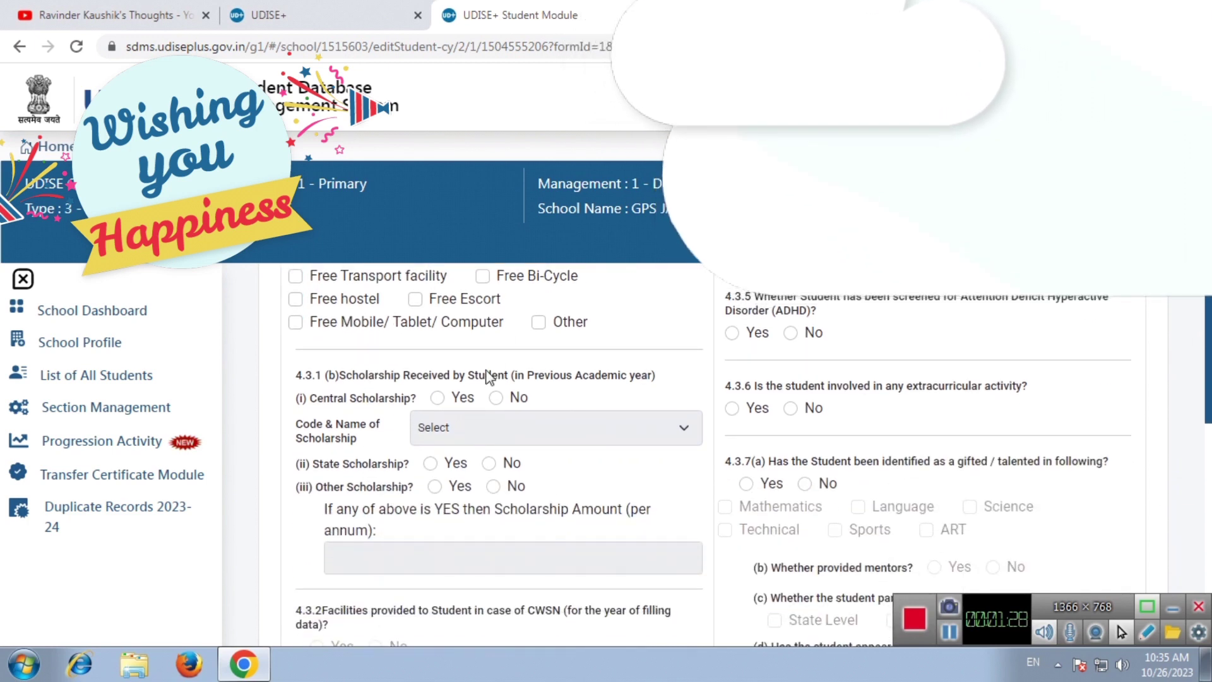
pyautogui.click(494, 397)
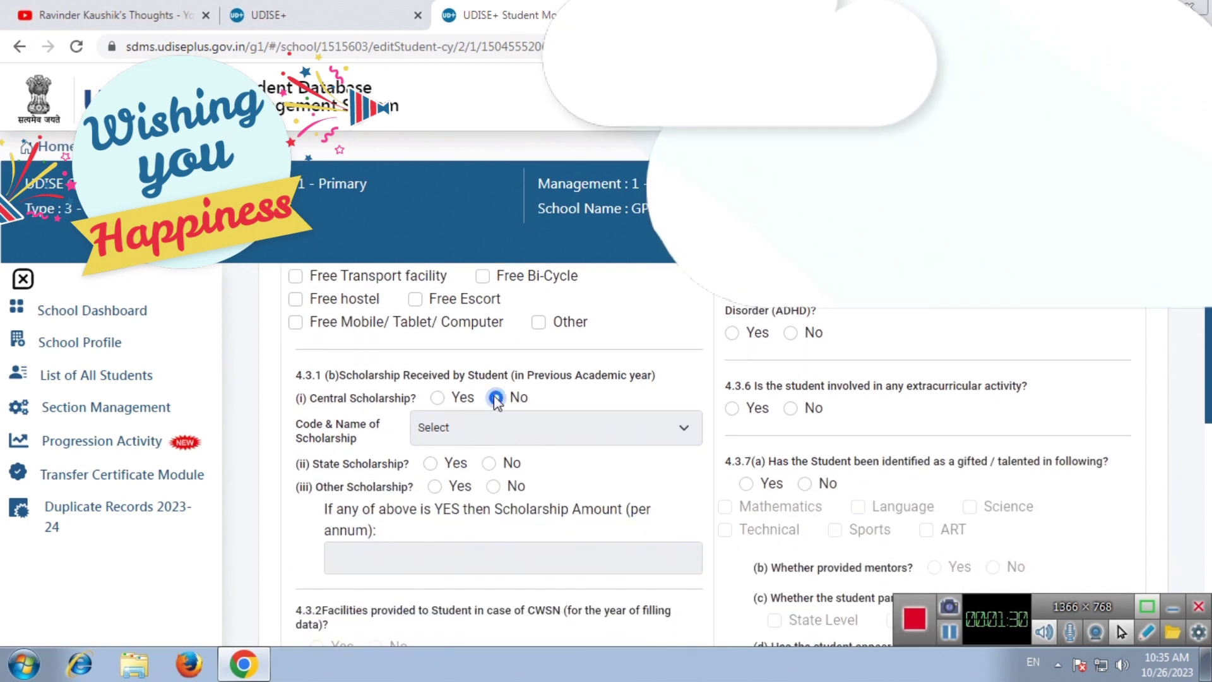
pyautogui.click(489, 464)
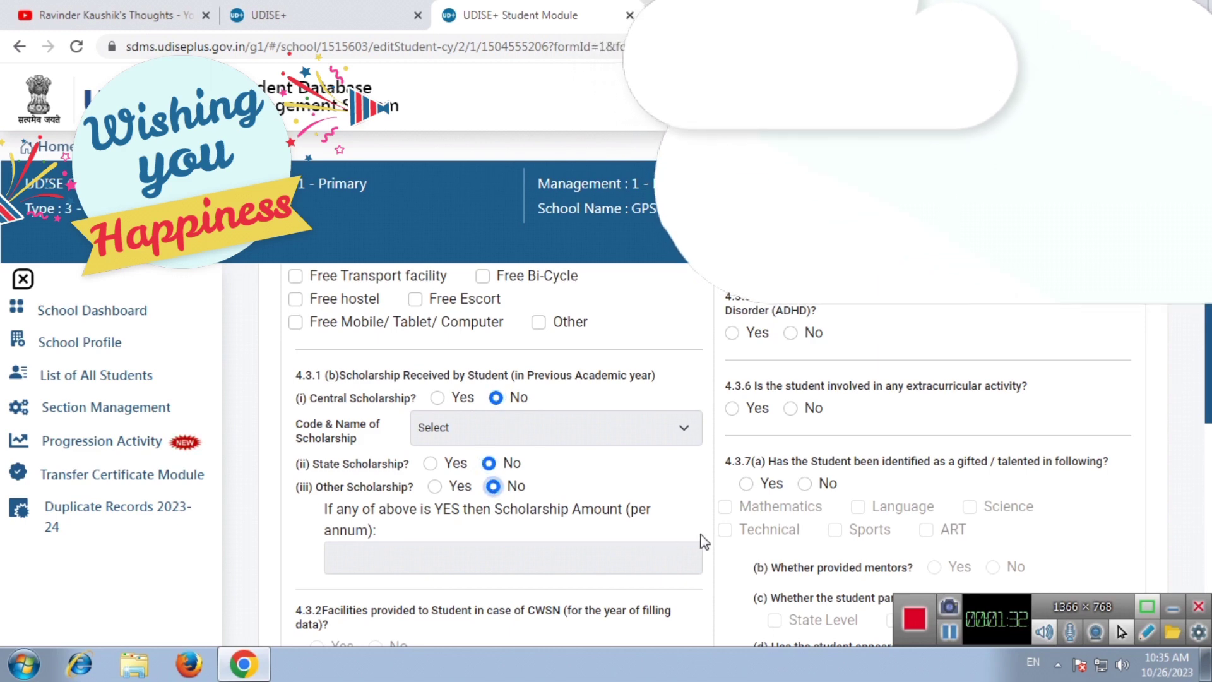
# Step: Answer No for specific learning disability screening, digital device handling, gifted/talented identification and extracurricular activity
pyautogui.scroll(3, 699, 534)
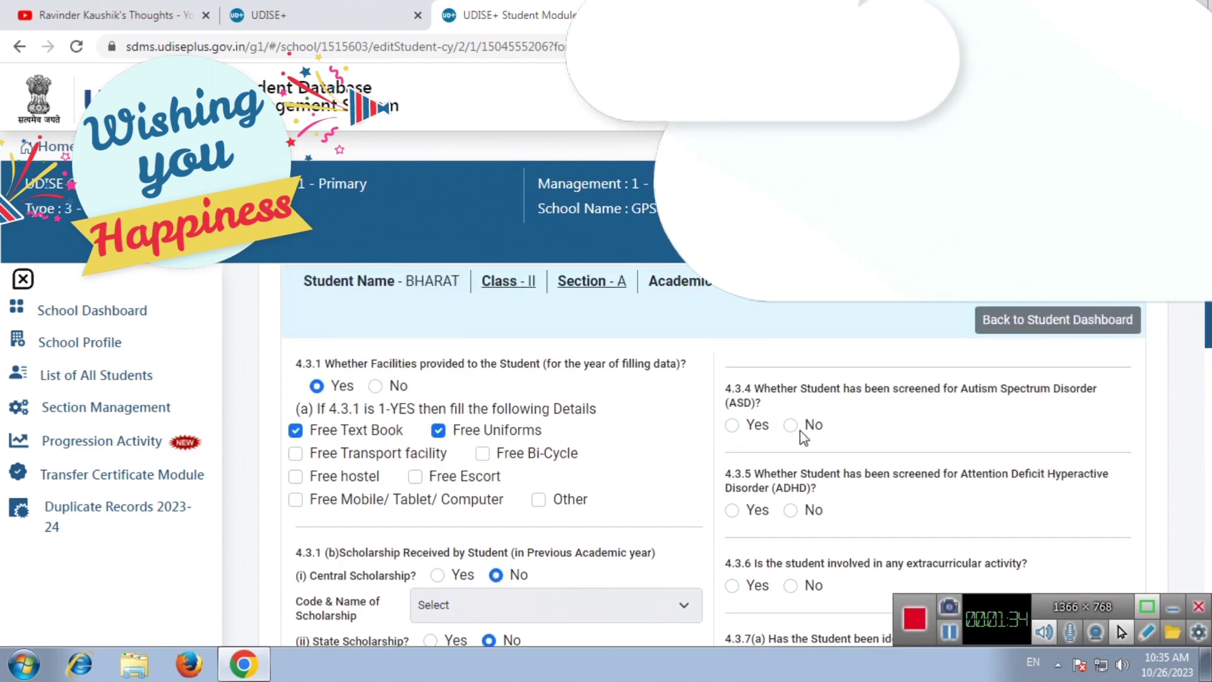
pyautogui.scroll(-4, 709, 442)
pyautogui.scroll(-5, 570, 492)
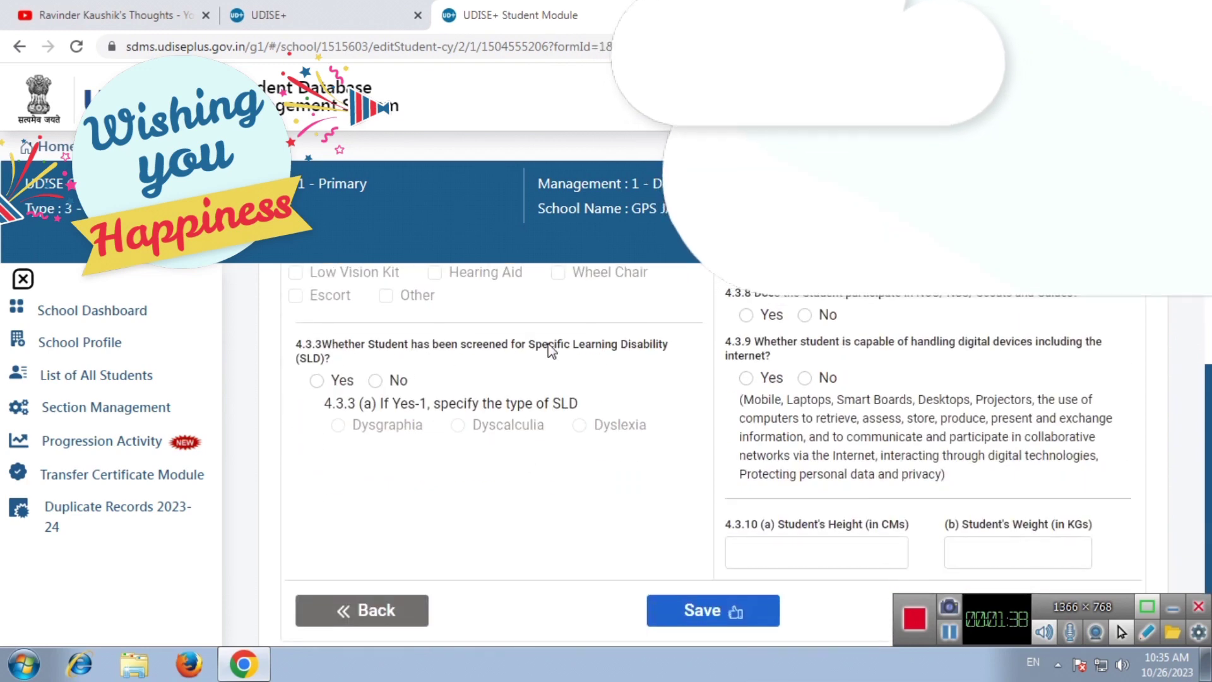
pyautogui.click(375, 380)
pyautogui.scroll(1, 915, 451)
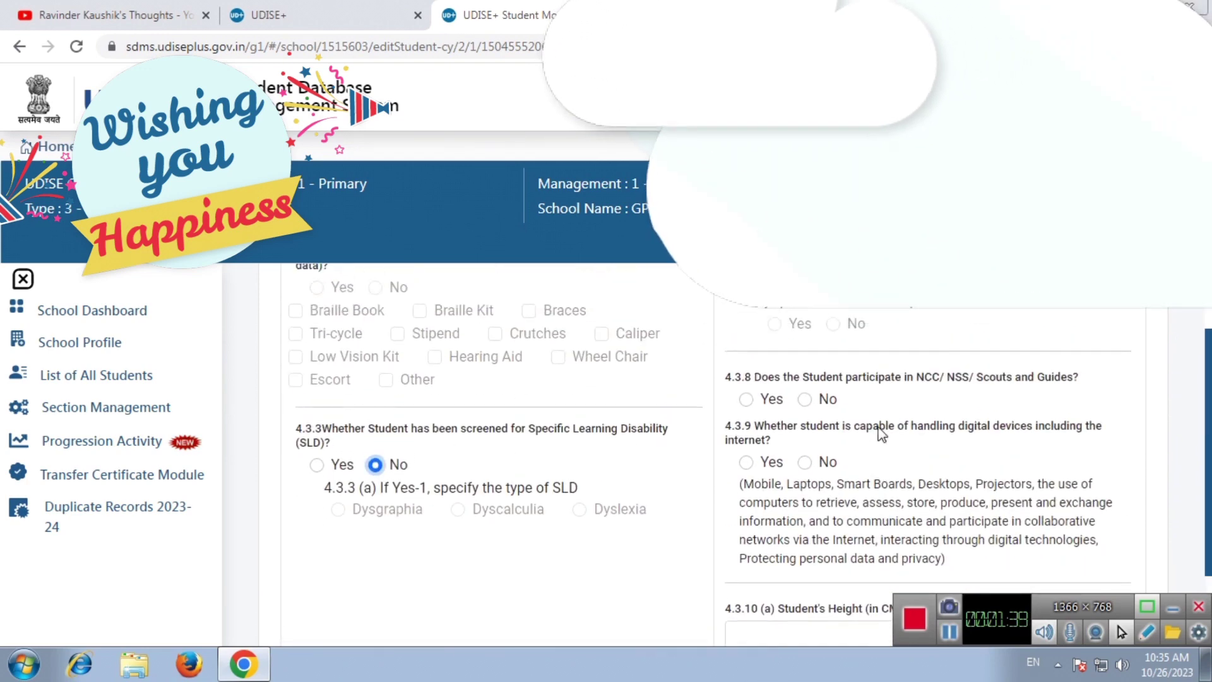
pyautogui.click(804, 466)
pyautogui.scroll(5, 821, 442)
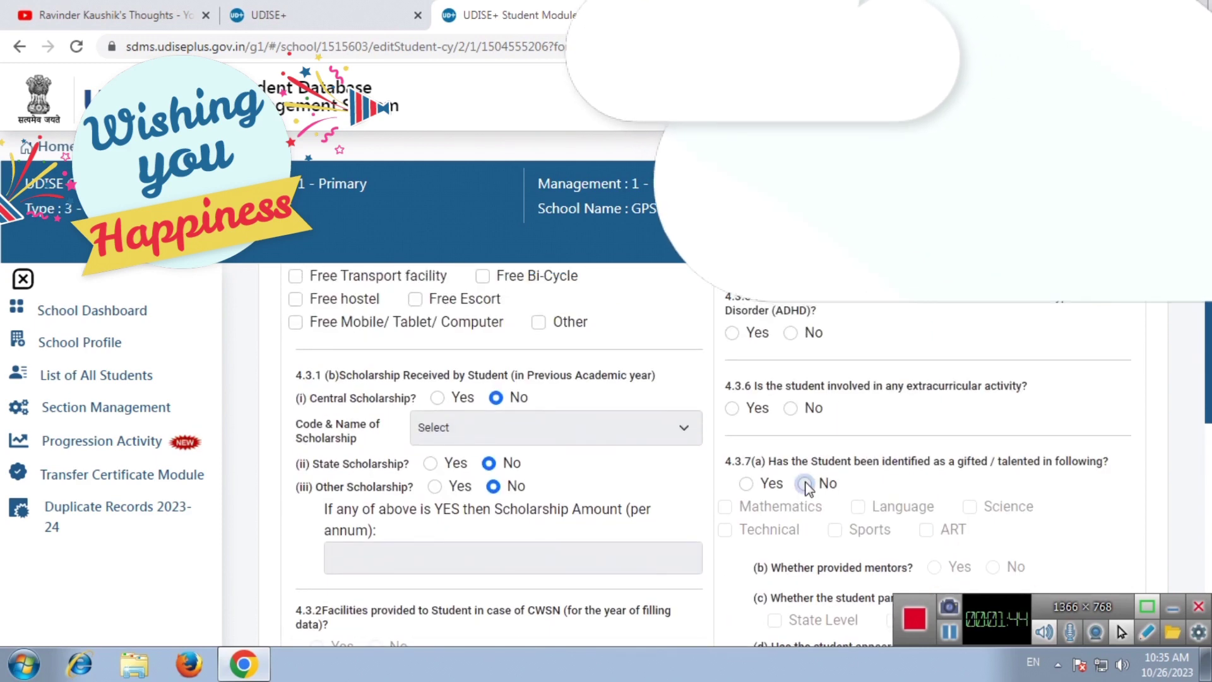
pyautogui.click(805, 483)
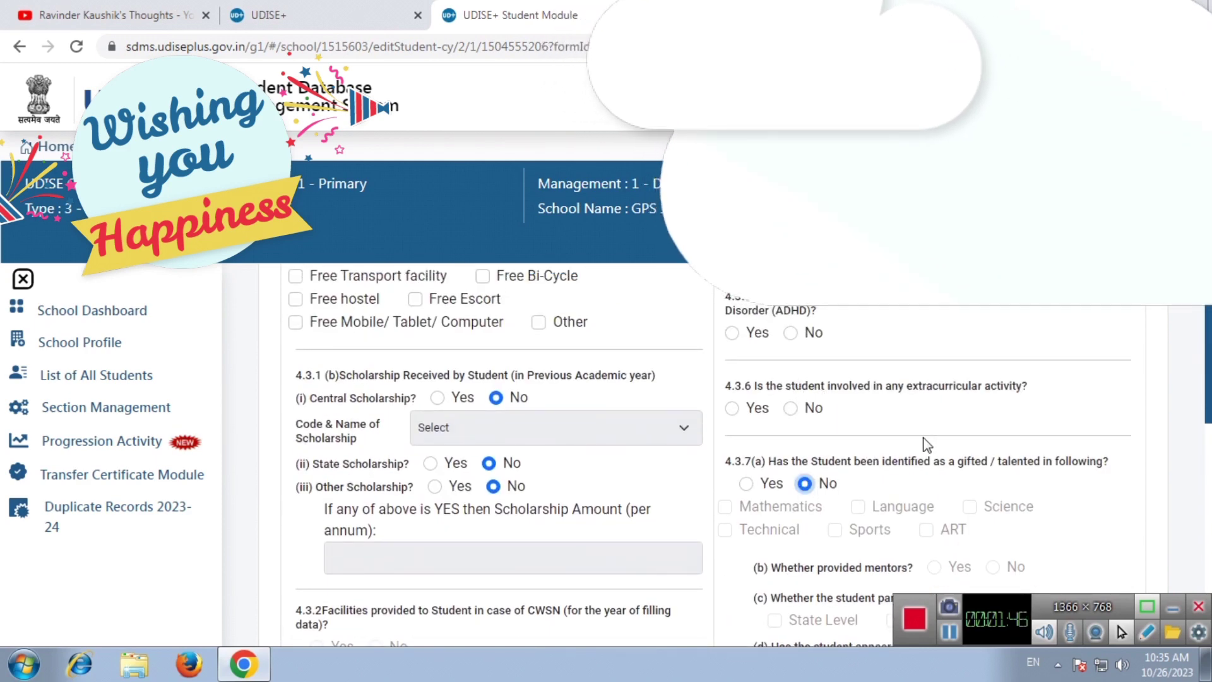
pyautogui.click(793, 409)
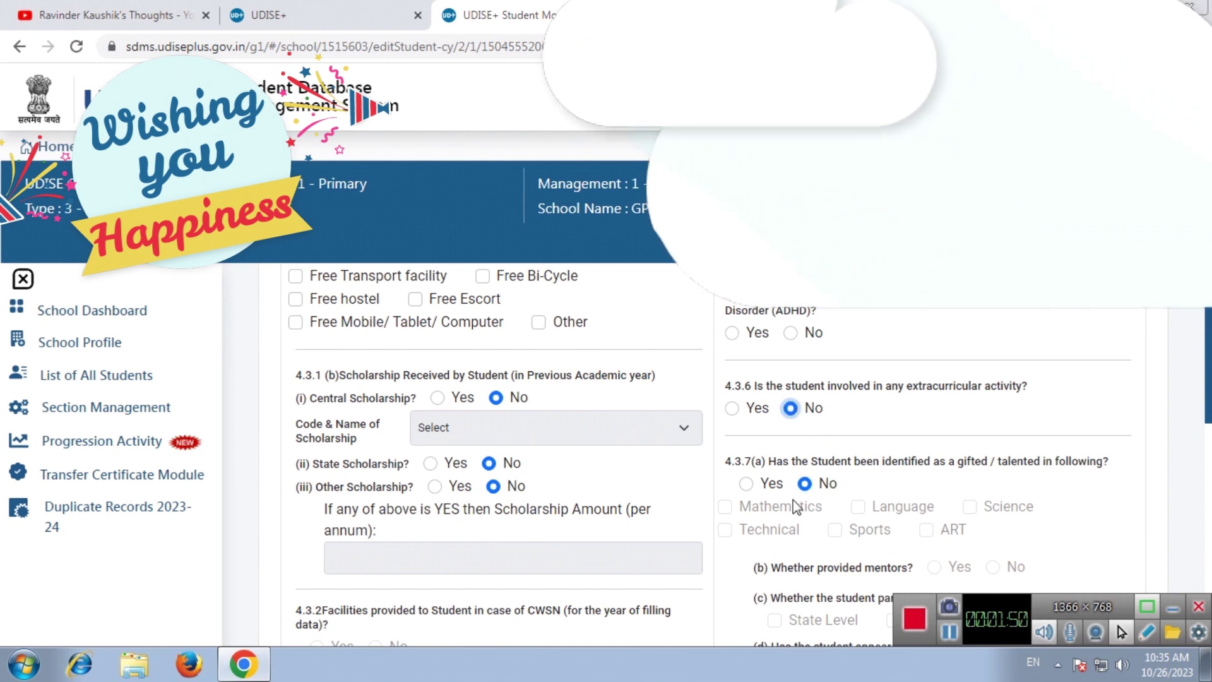
# Step: Keep No for gifted/talented identification, enter the student's height as 117 cm and weight as 18 kg, and try to save the facility form
pyautogui.click(747, 483)
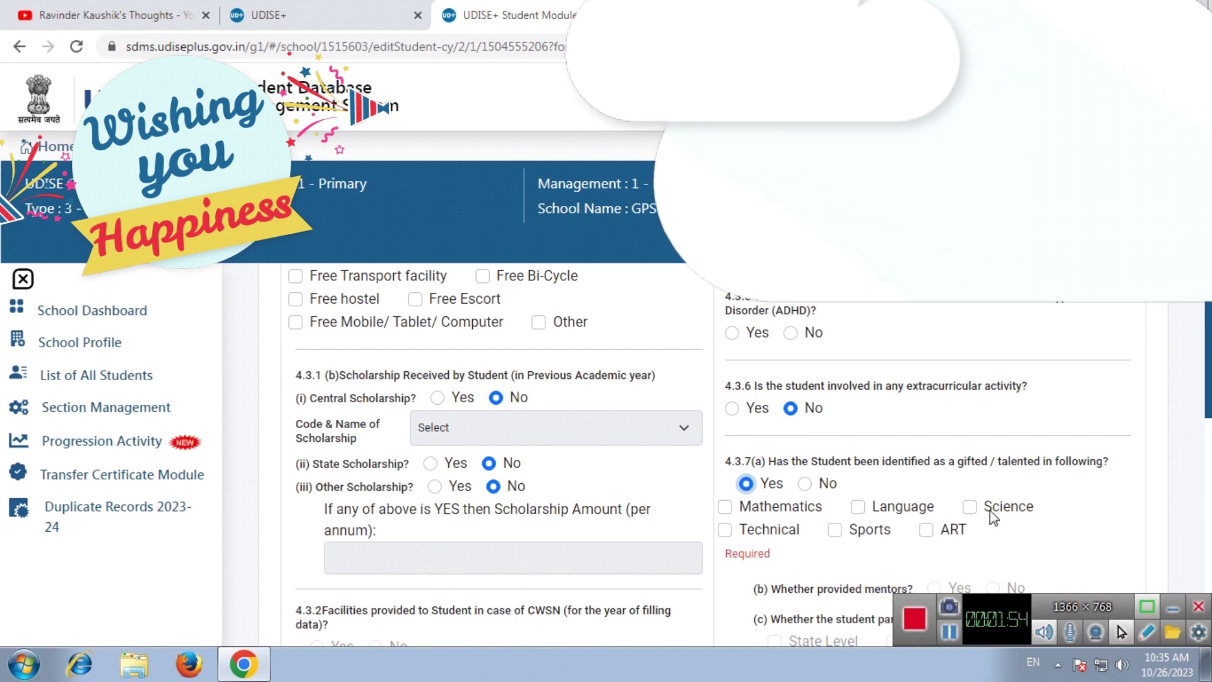
pyautogui.click(806, 483)
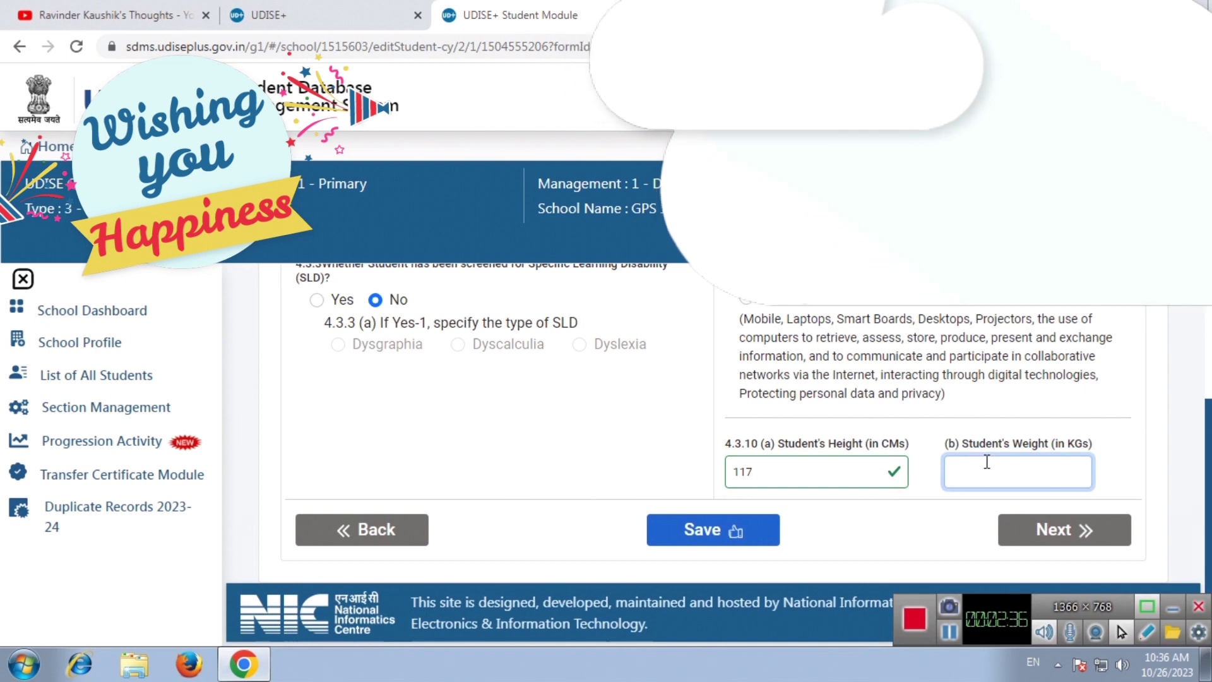
pyautogui.write('18')
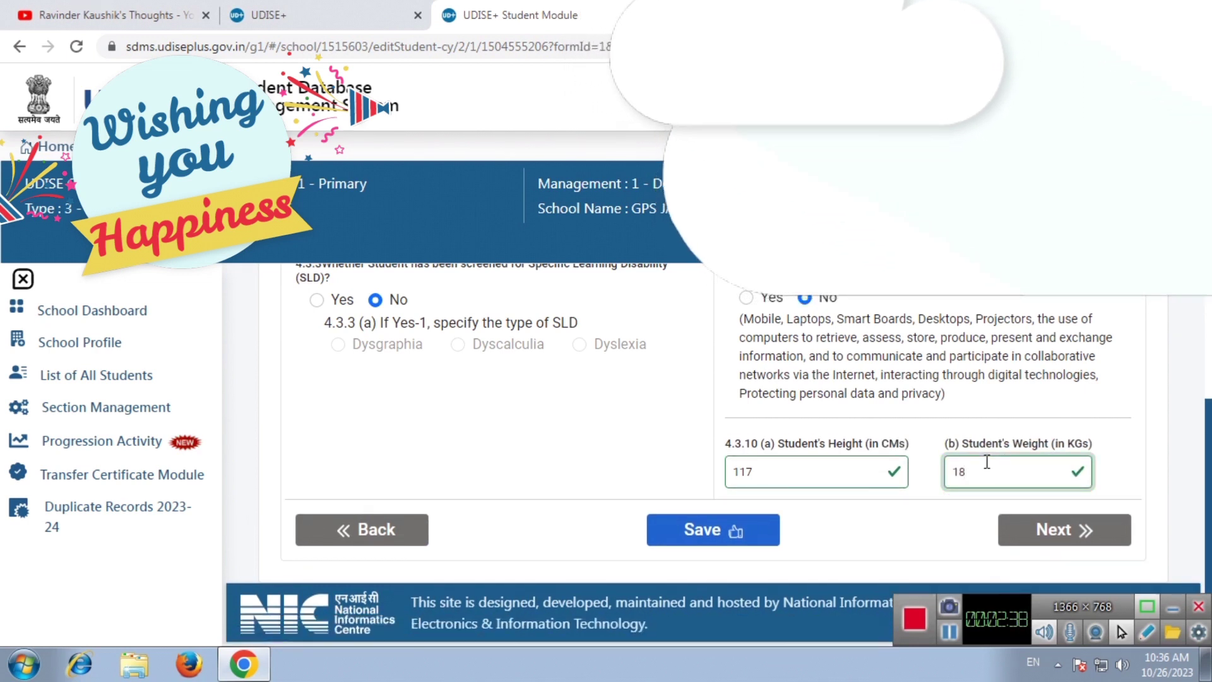
pyautogui.click(730, 530)
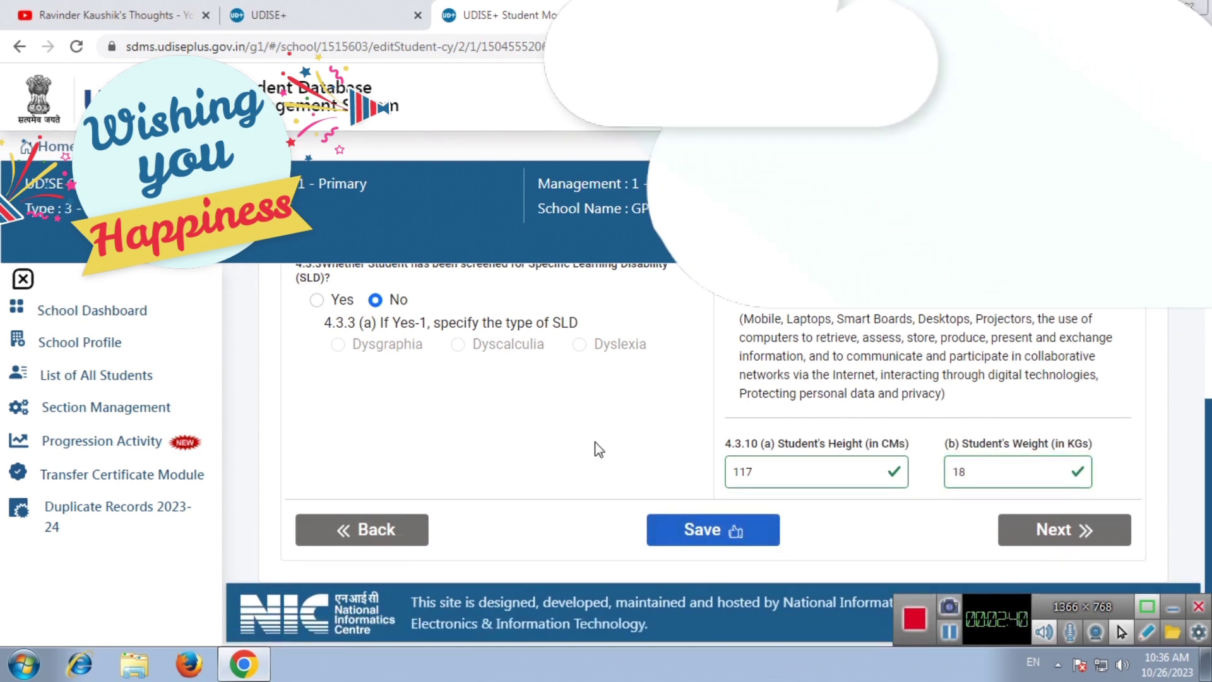
# Step: Answer No to the ADHD question, save the facility data and proceed to the student's profile preview
pyautogui.scroll(10, 889, 411)
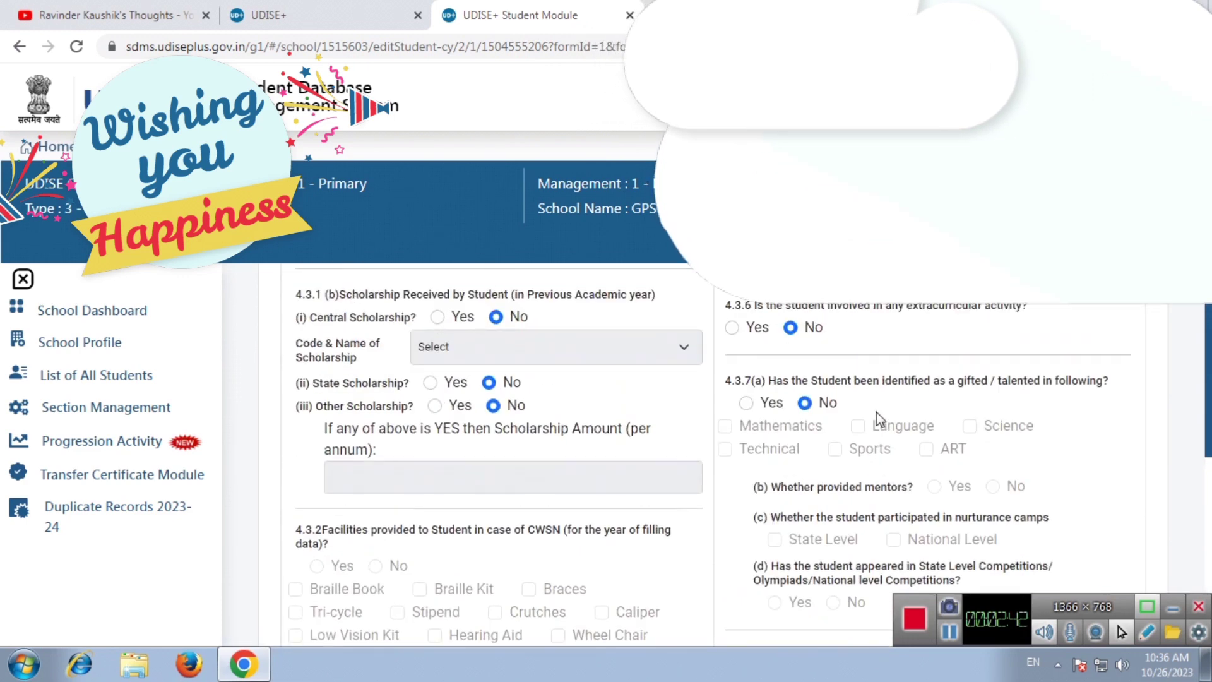
pyautogui.click(789, 346)
pyautogui.scroll(-10, 798, 447)
pyautogui.click(695, 529)
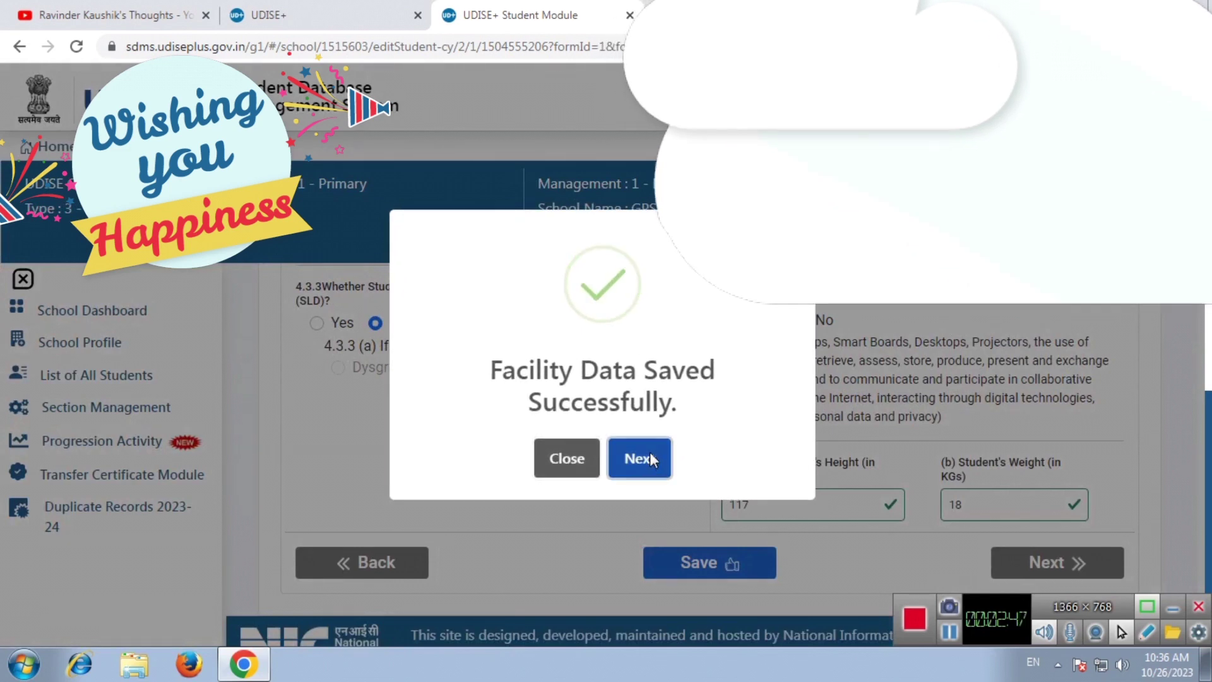
pyautogui.click(638, 457)
# Step: Review the student's full profile preview, confirm the data as complete and continue to the next student
pyautogui.scroll(10, 873, 400)
pyautogui.scroll(-9, 829, 428)
pyautogui.scroll(-15, 797, 381)
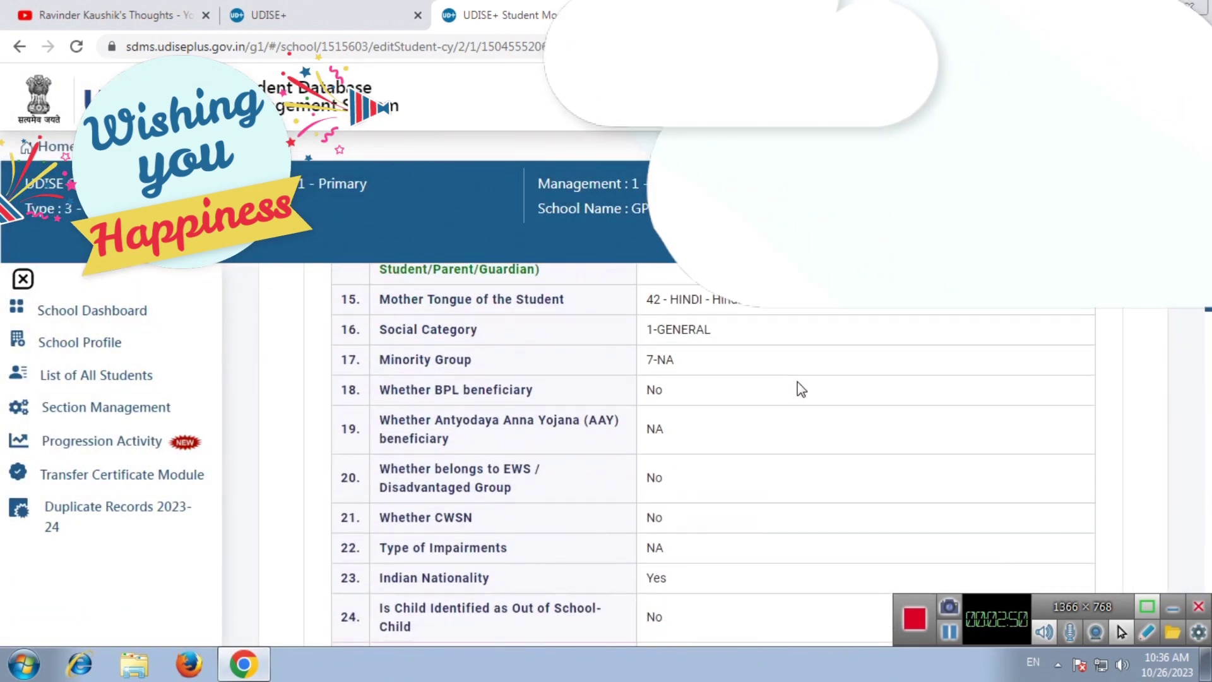
pyautogui.scroll(-8, 801, 398)
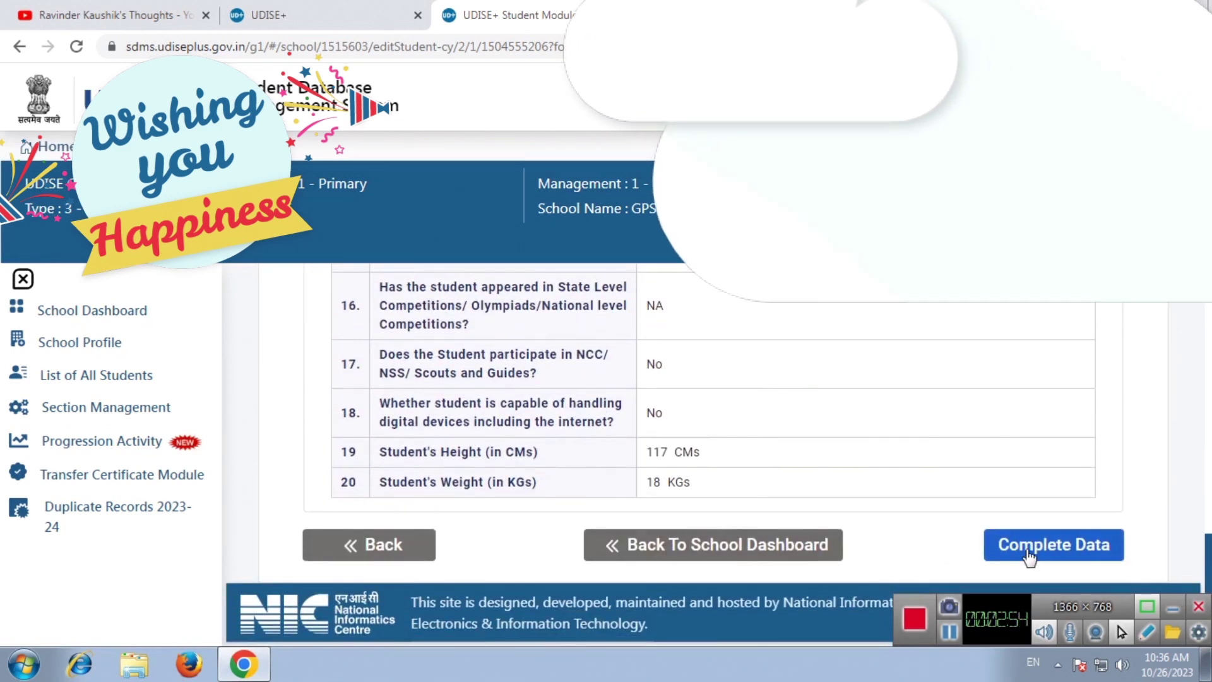
pyautogui.click(1054, 544)
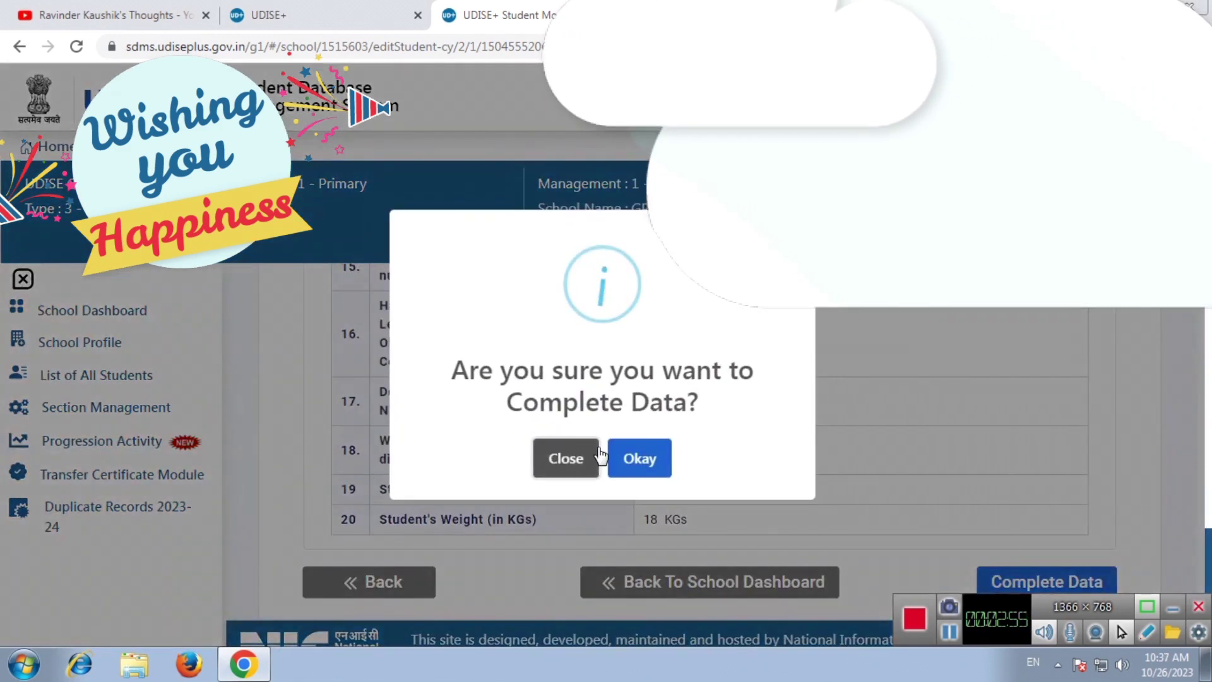
pyautogui.click(644, 461)
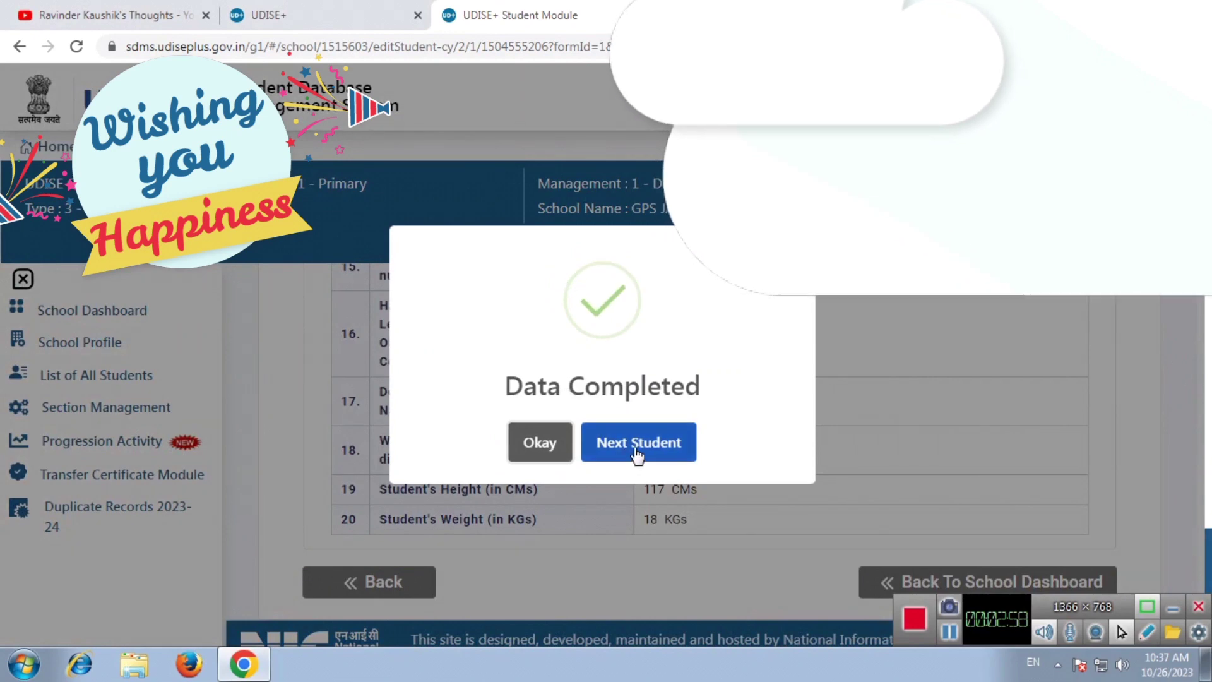
pyautogui.click(637, 456)
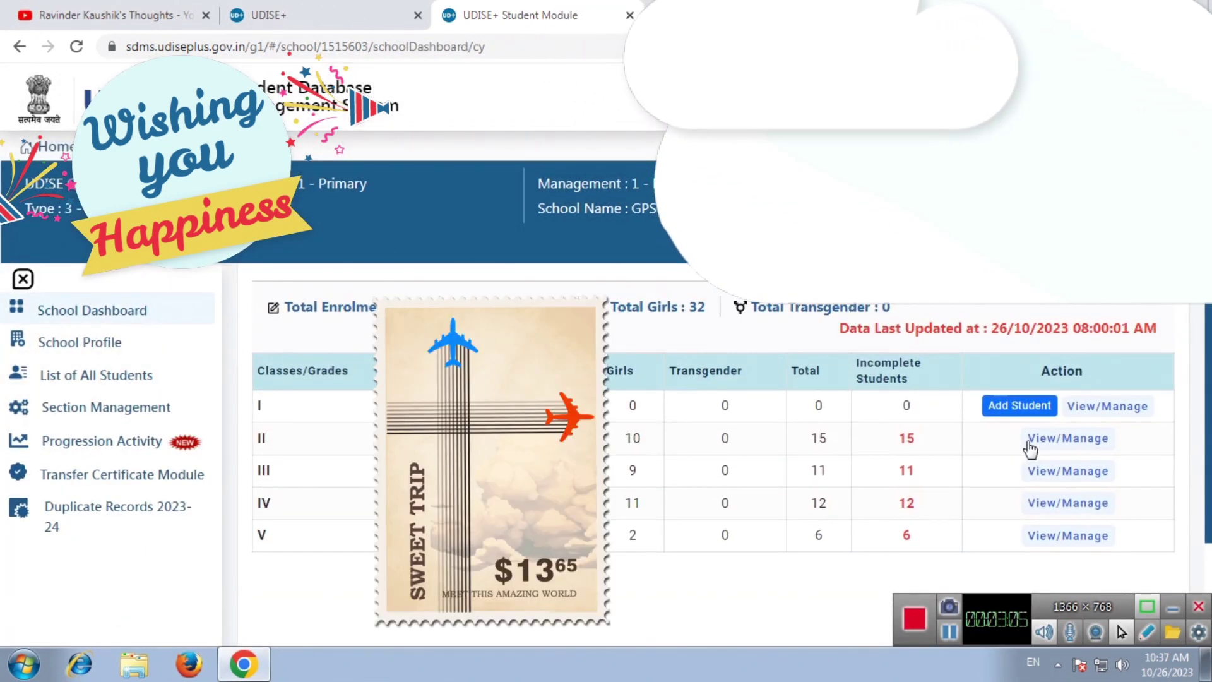
# Step: Open the class II student list from the dashboard and check the students' entry and form statuses
pyautogui.click(1030, 442)
pyautogui.scroll(-2, 886, 397)
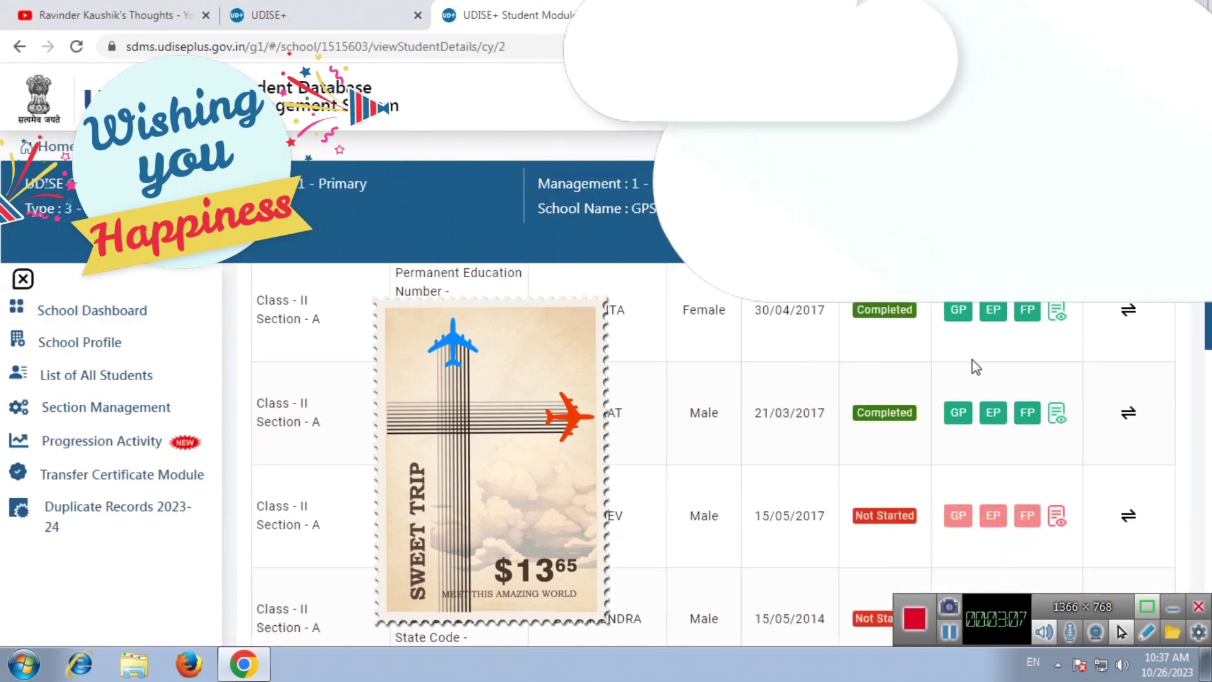
pyautogui.scroll(2, 782, 460)
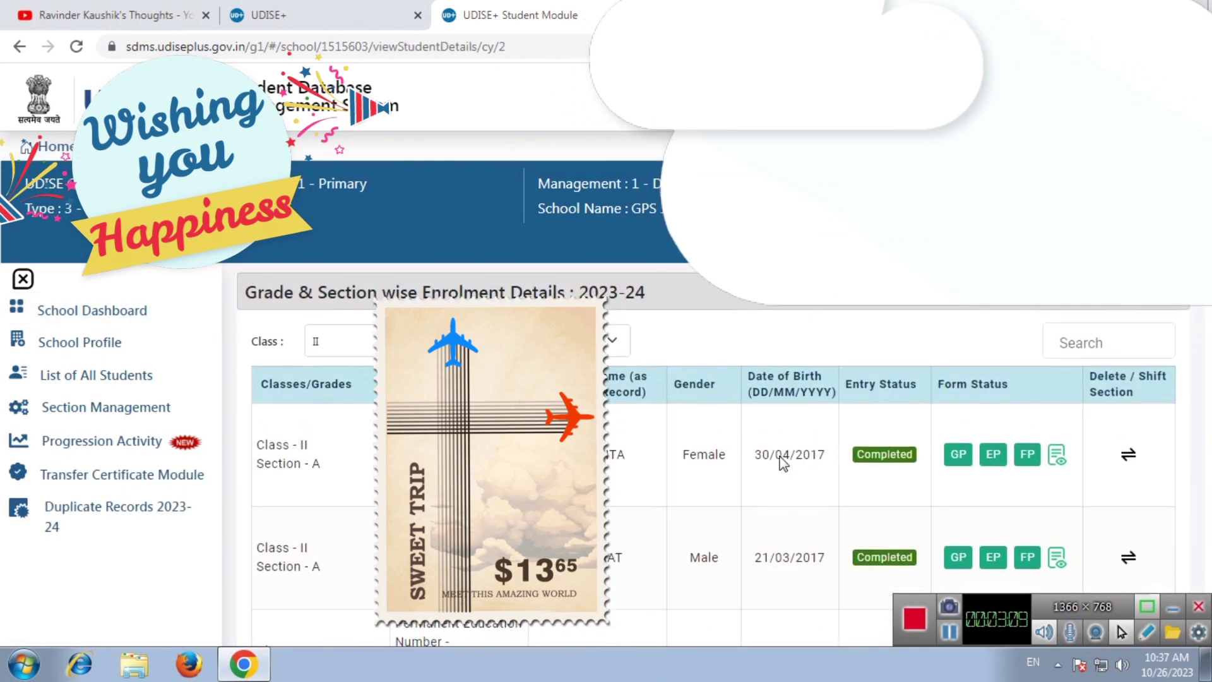
pyautogui.scroll(-2, 947, 492)
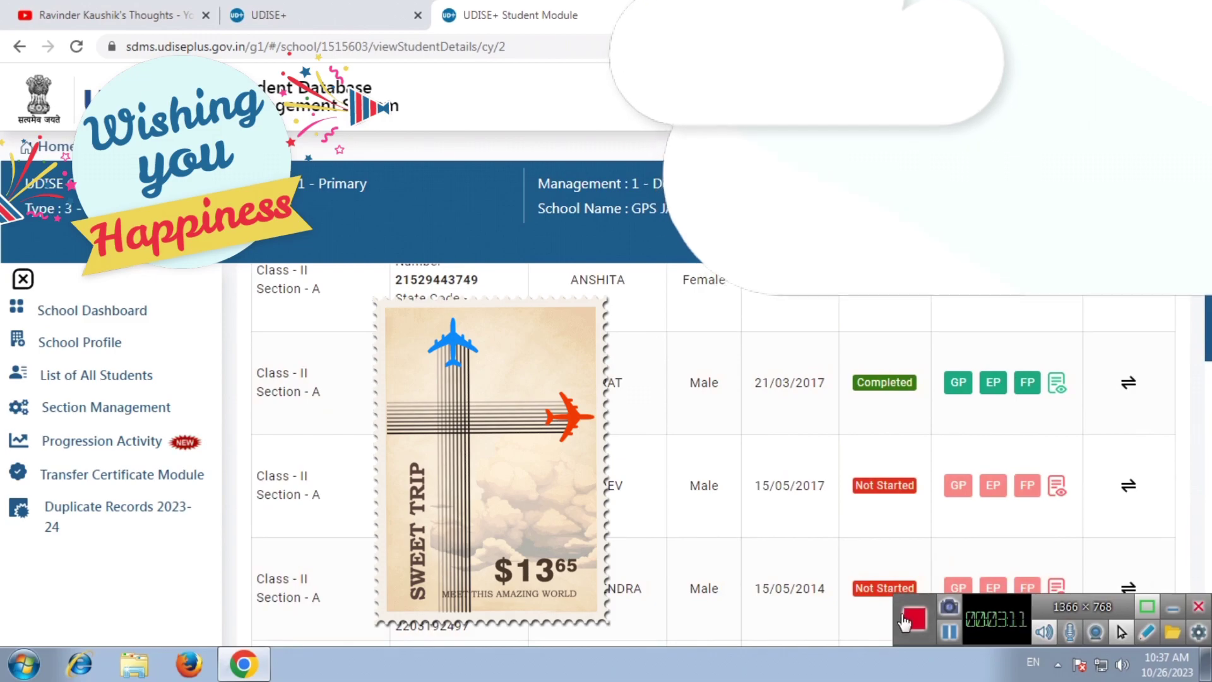